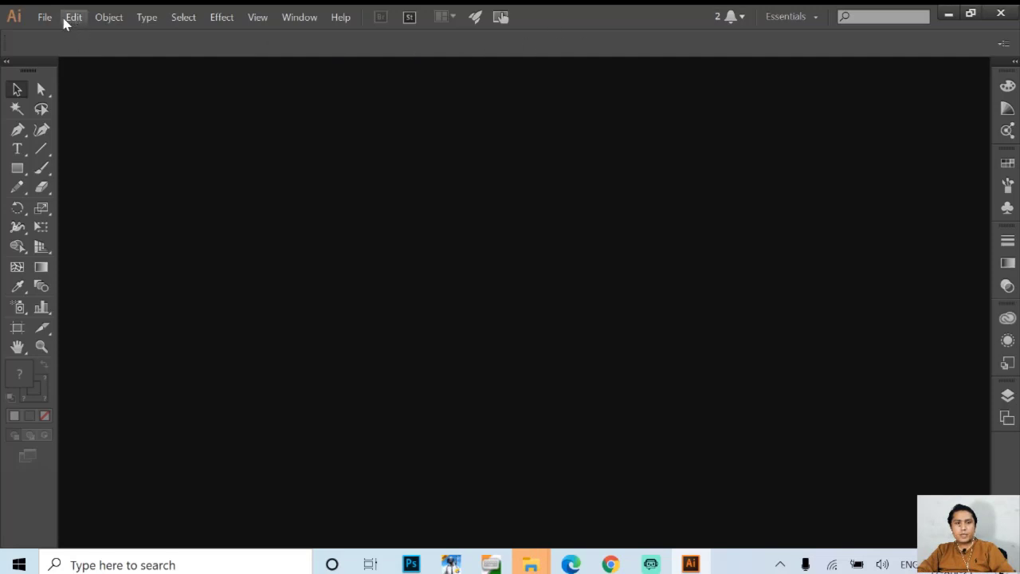
{"action": "left_click", "coordinate": [38, 19]}
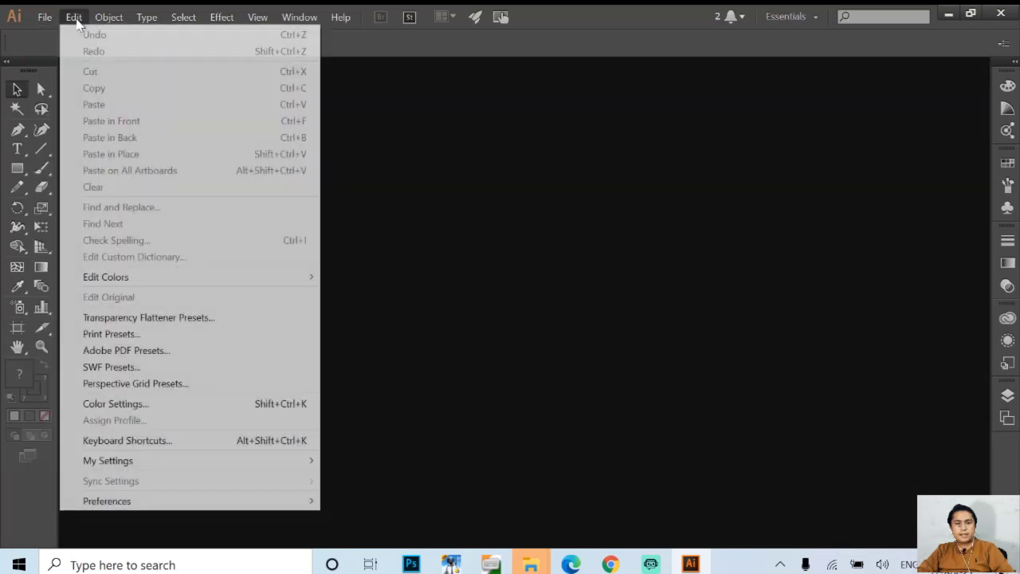
{"action": "mouse_move", "coordinate": [274, 16]}
{"action": "left_click", "coordinate": [578, 45]}
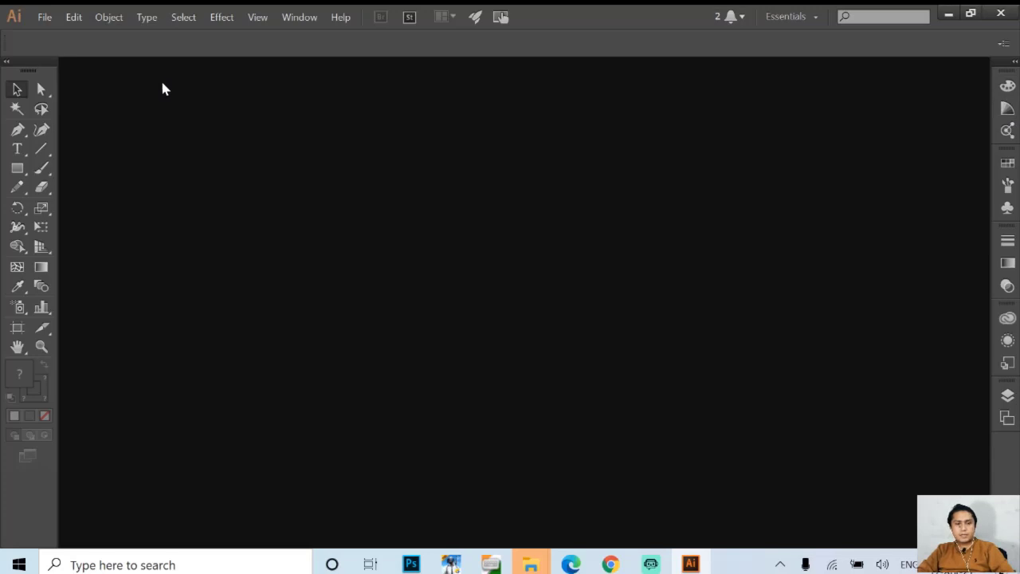
{"action": "left_click", "coordinate": [46, 18]}
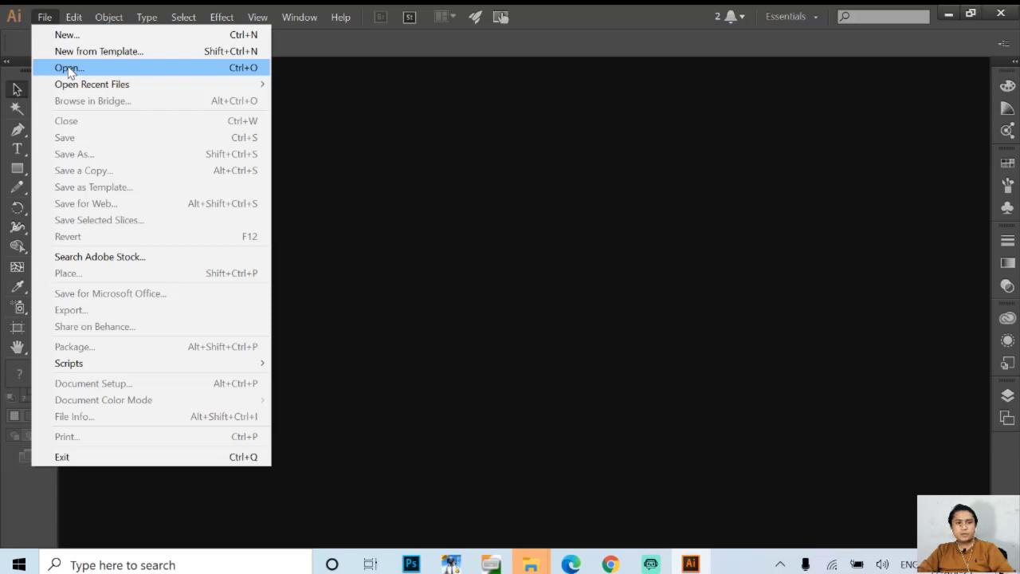
{"action": "left_click", "coordinate": [94, 36]}
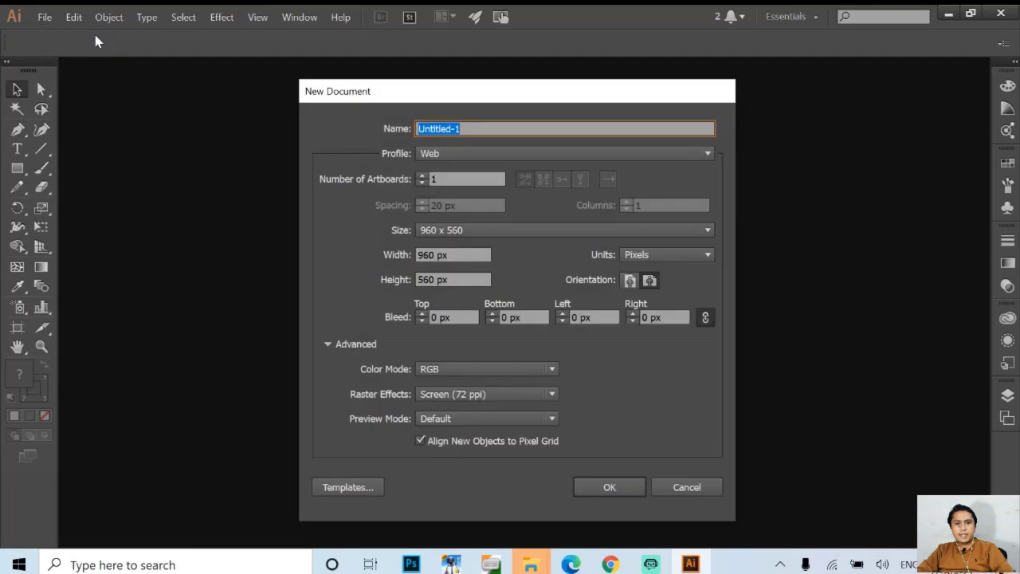
{"action": "left_click_drag", "start_coordinate": [553, 95], "coordinate": [539, 92]}
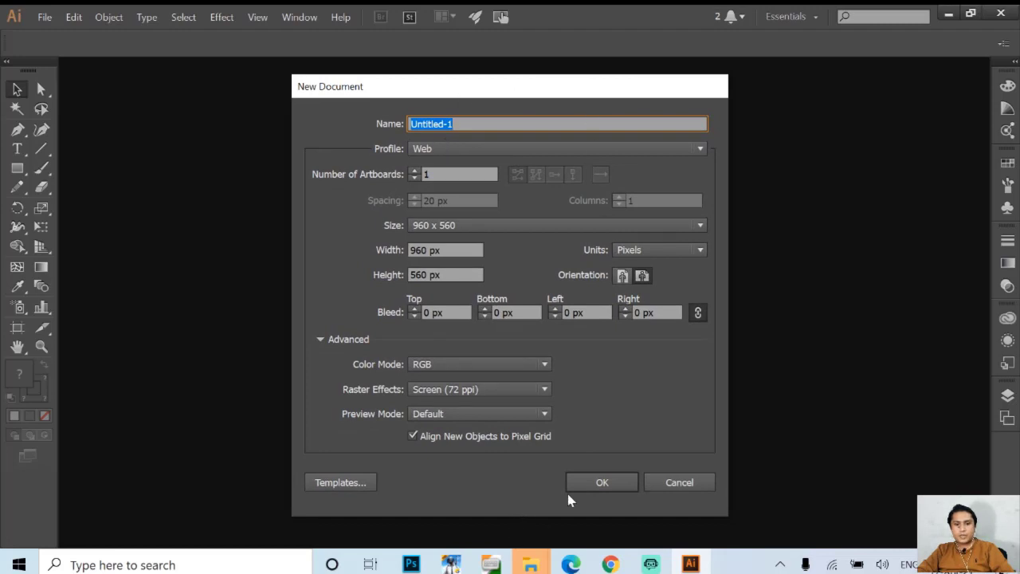
{"action": "left_click", "coordinate": [675, 482]}
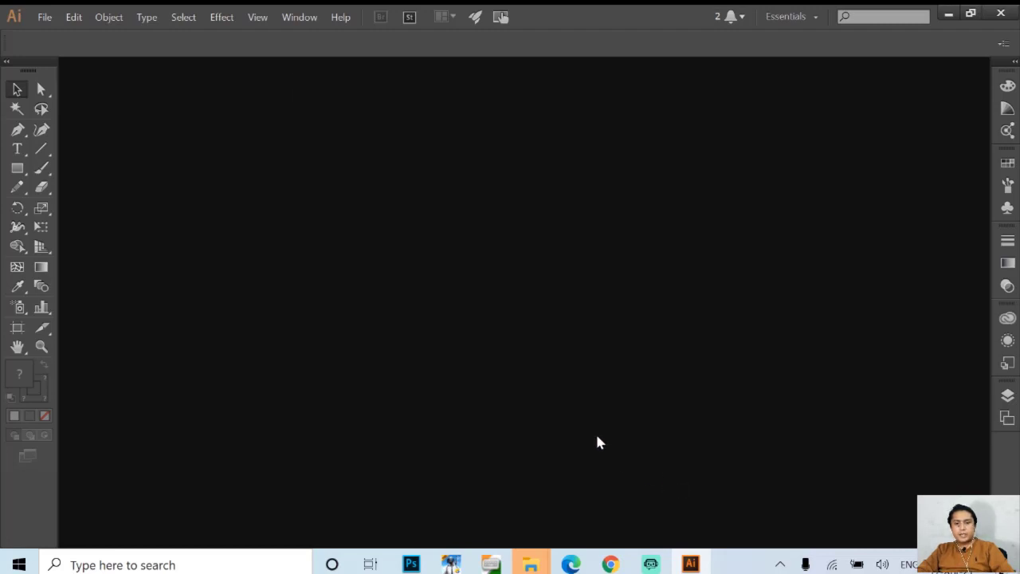
- Start a new document and name it "AI Beginner Course"
{"action": "key", "text": "ctrl+n"}
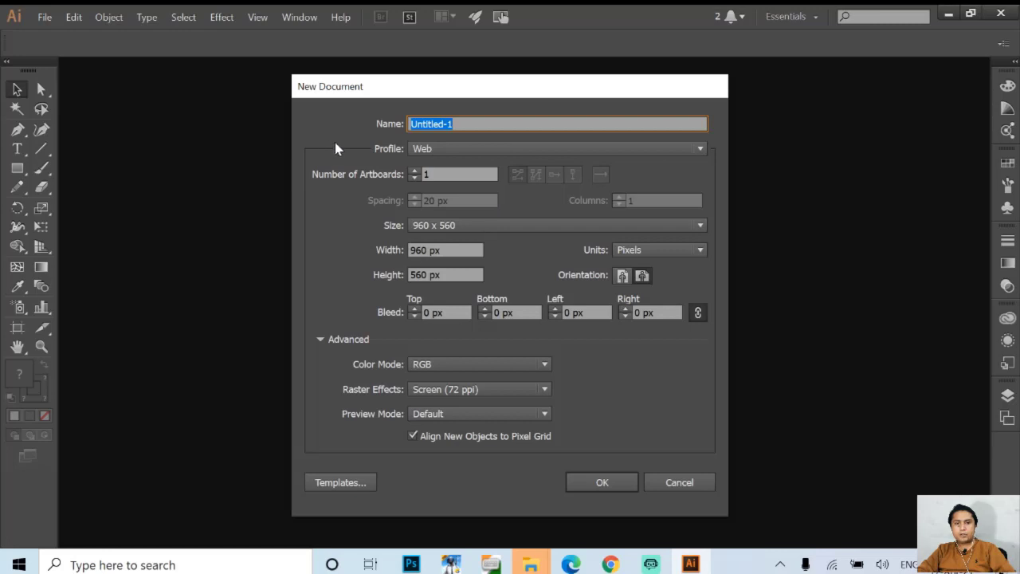
{"action": "type", "text": "A"}
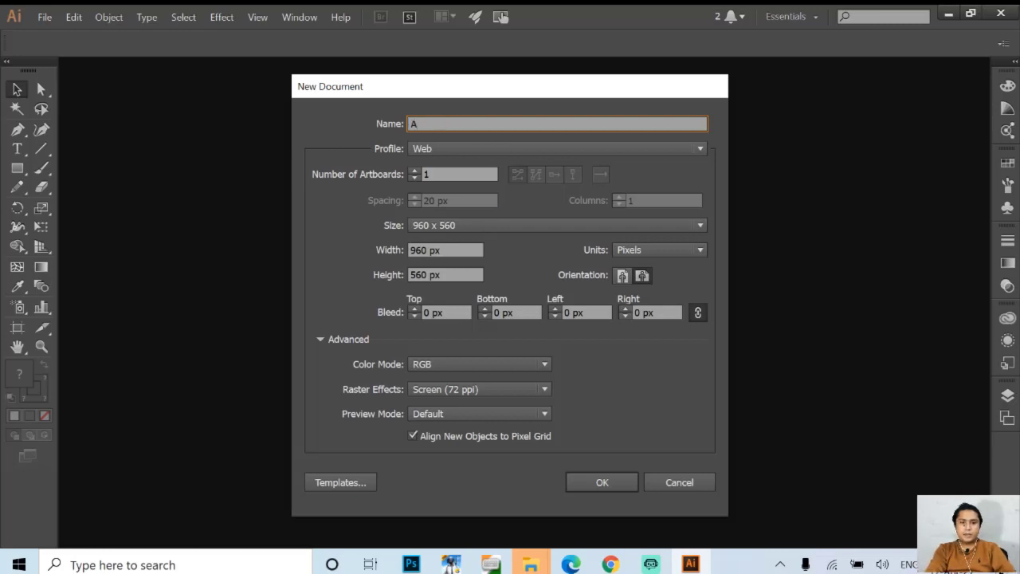
{"action": "type", "text": "I"}
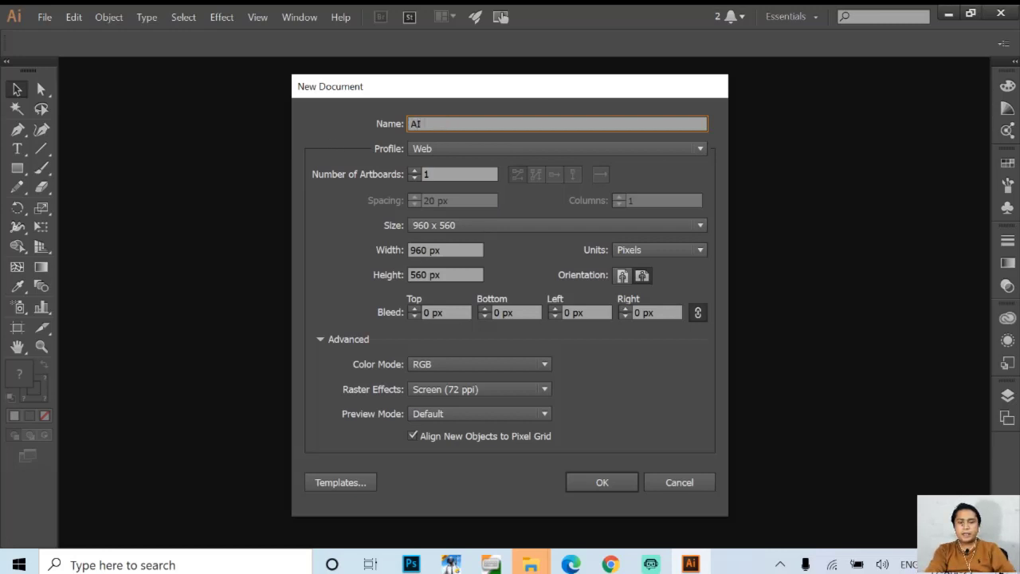
{"action": "type", "text": " Beginner Course"}
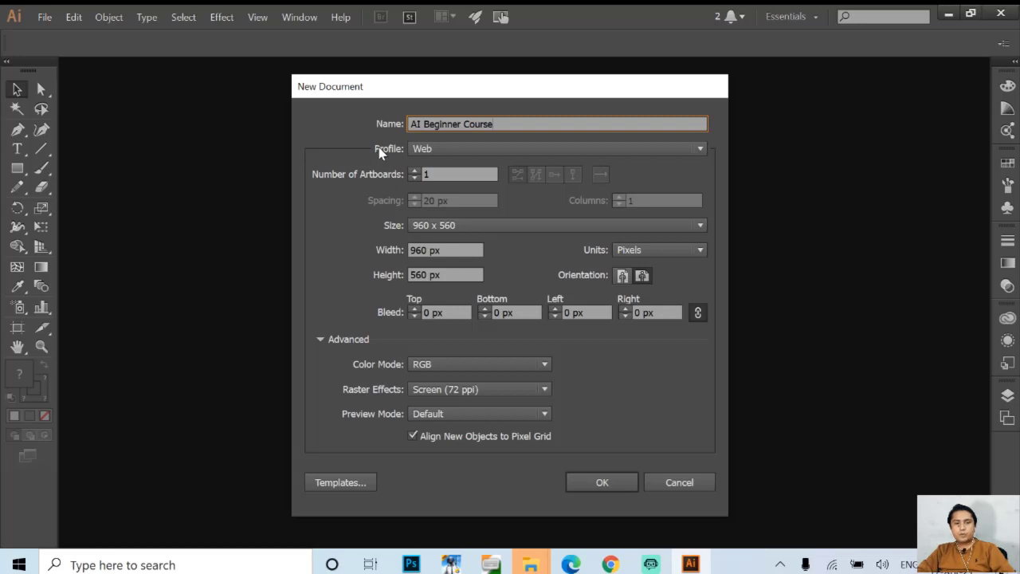
- Choose the Devices profile for the new document and try the iPhone 5S and Fire HD sizes
{"action": "left_click", "coordinate": [454, 150]}
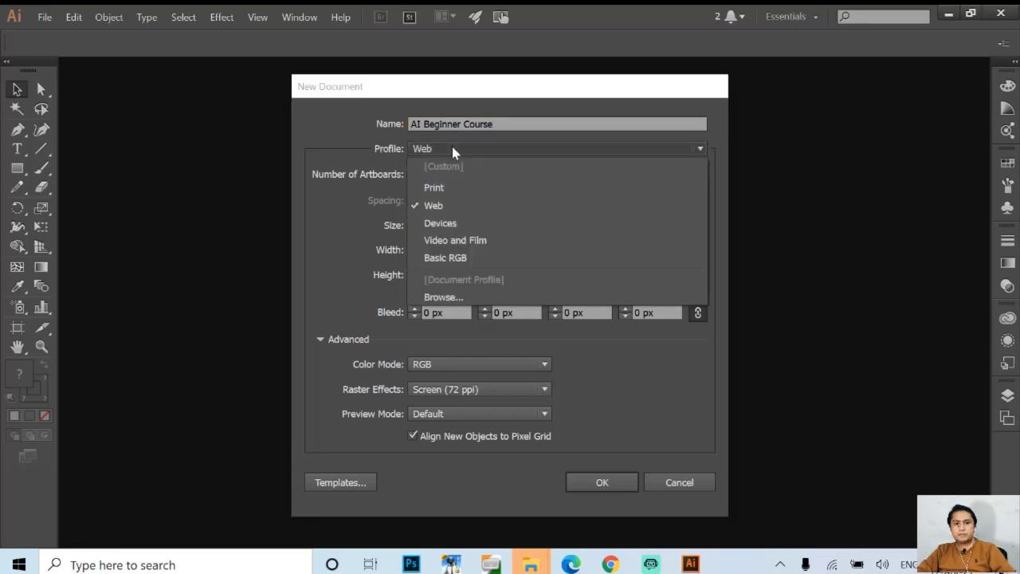
{"action": "left_click", "coordinate": [443, 224]}
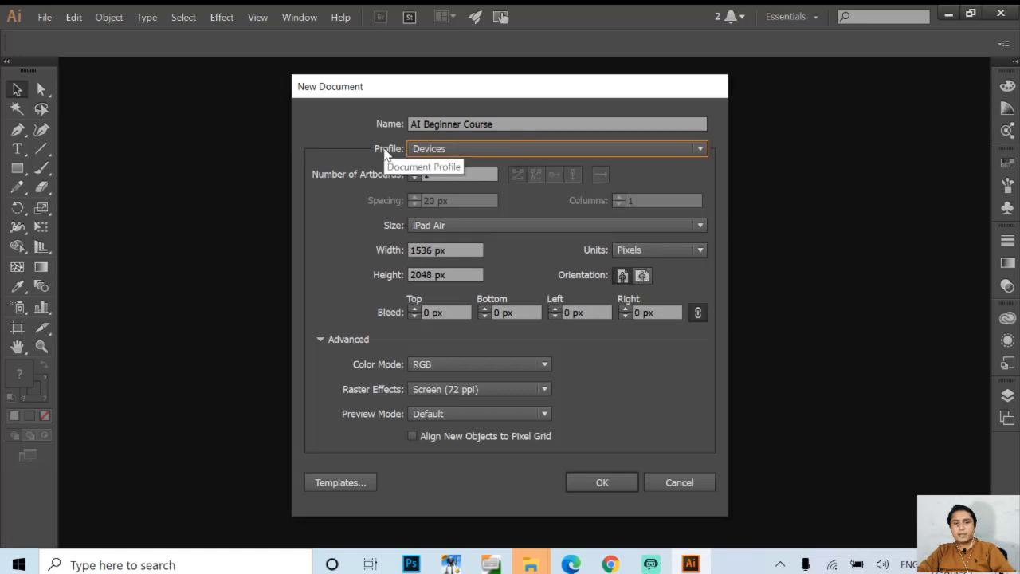
{"action": "left_click", "coordinate": [436, 228]}
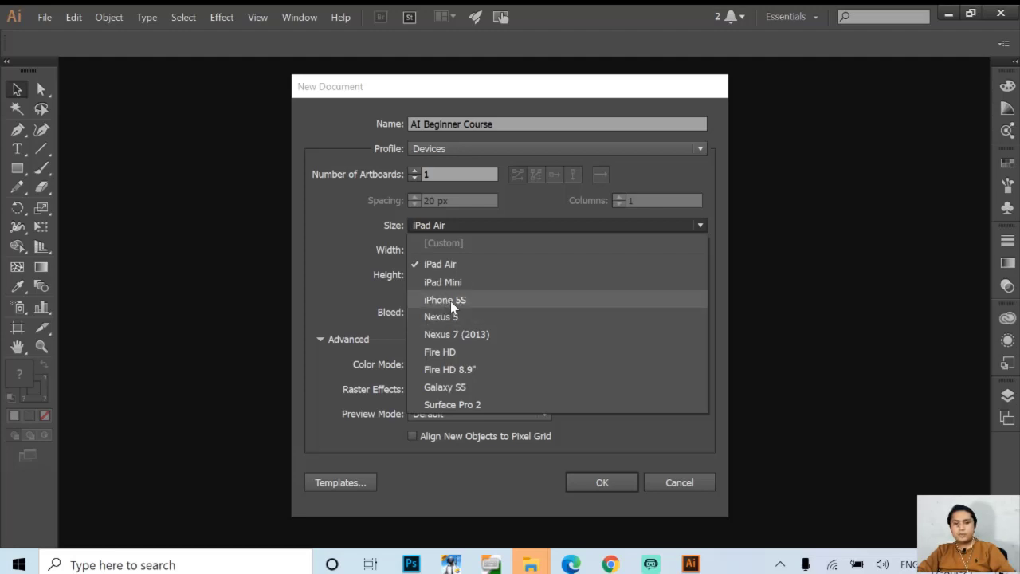
{"action": "left_click", "coordinate": [474, 302]}
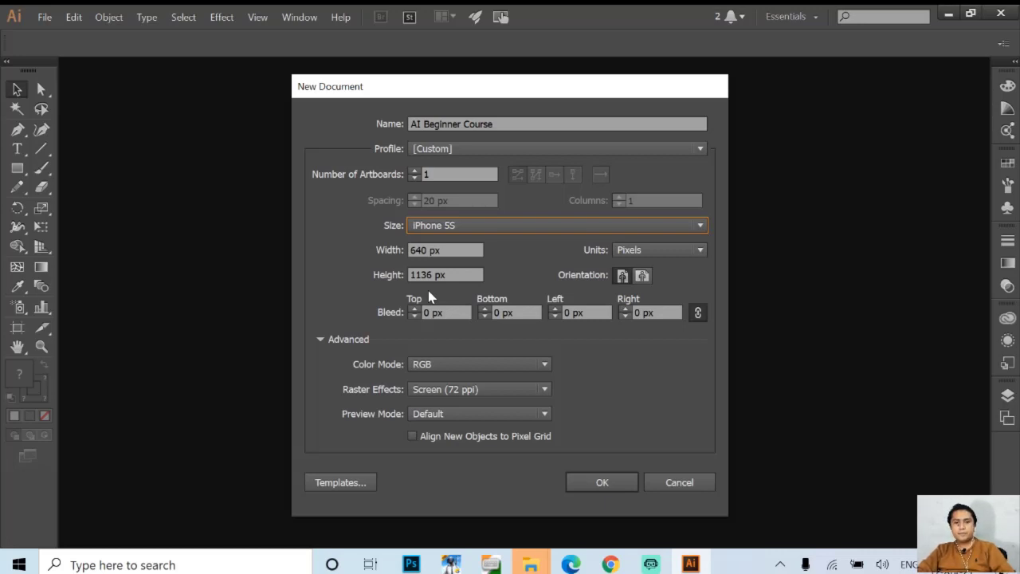
{"action": "left_click", "coordinate": [480, 223]}
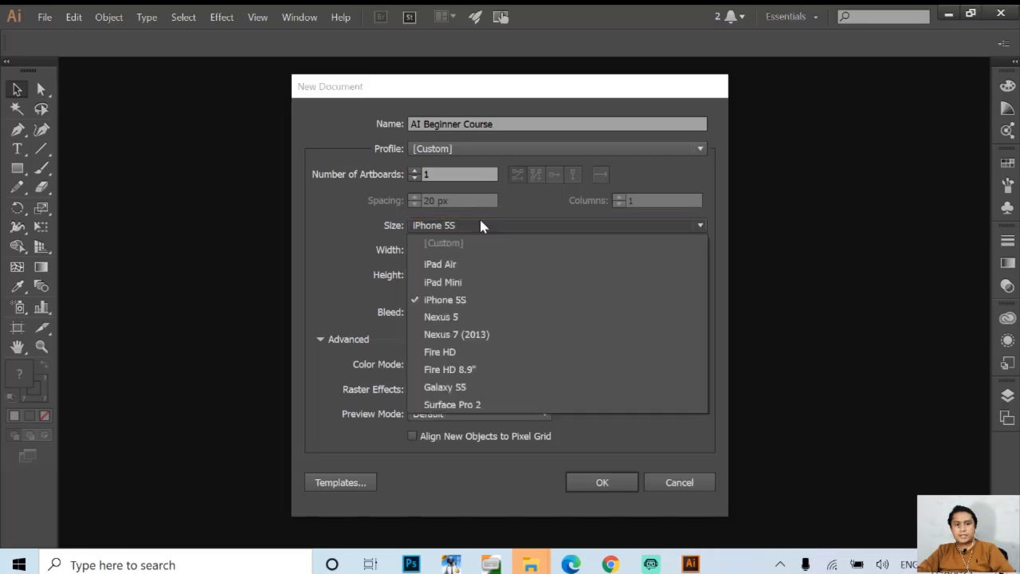
{"action": "left_click", "coordinate": [462, 349]}
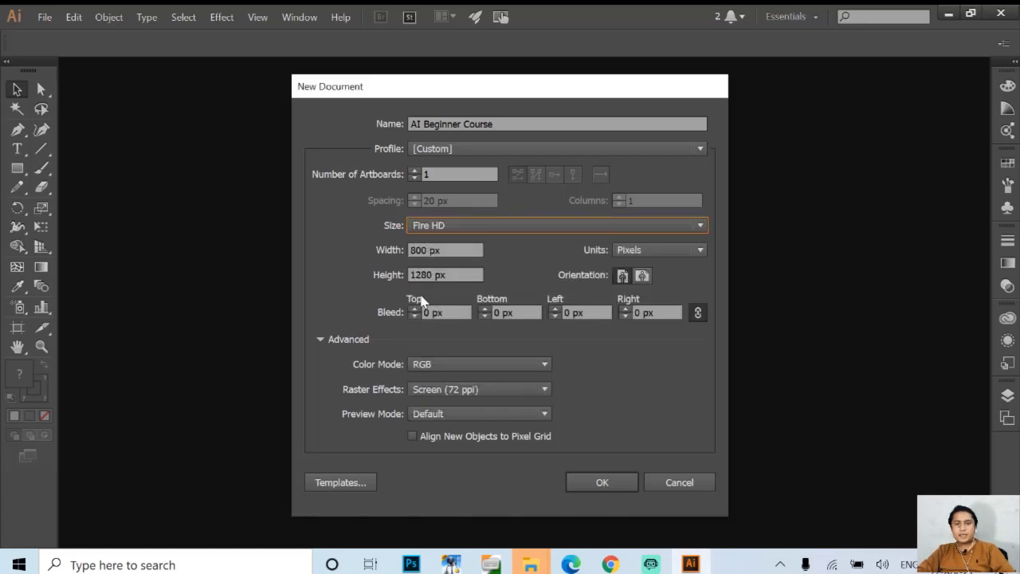
- Switch the new document to the Video and Film profile with the HDV 1080 size
{"action": "left_click", "coordinate": [449, 149]}
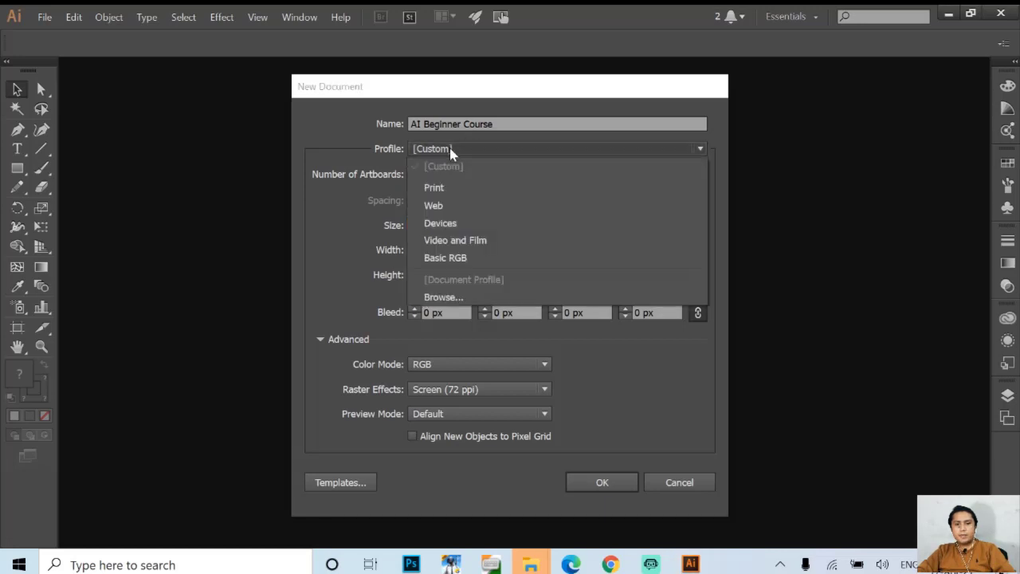
{"action": "left_click", "coordinate": [443, 240]}
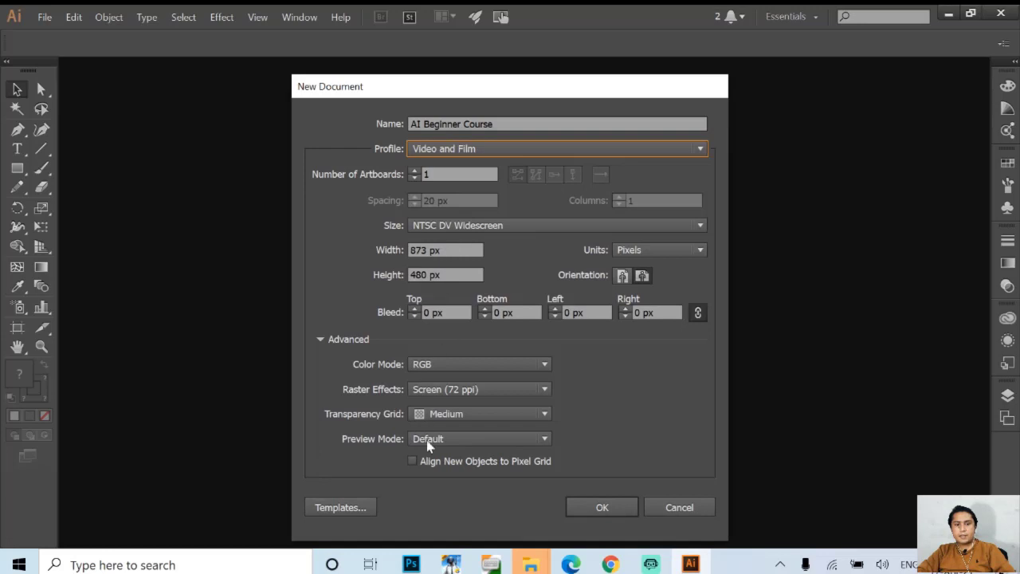
{"action": "left_click", "coordinate": [457, 227]}
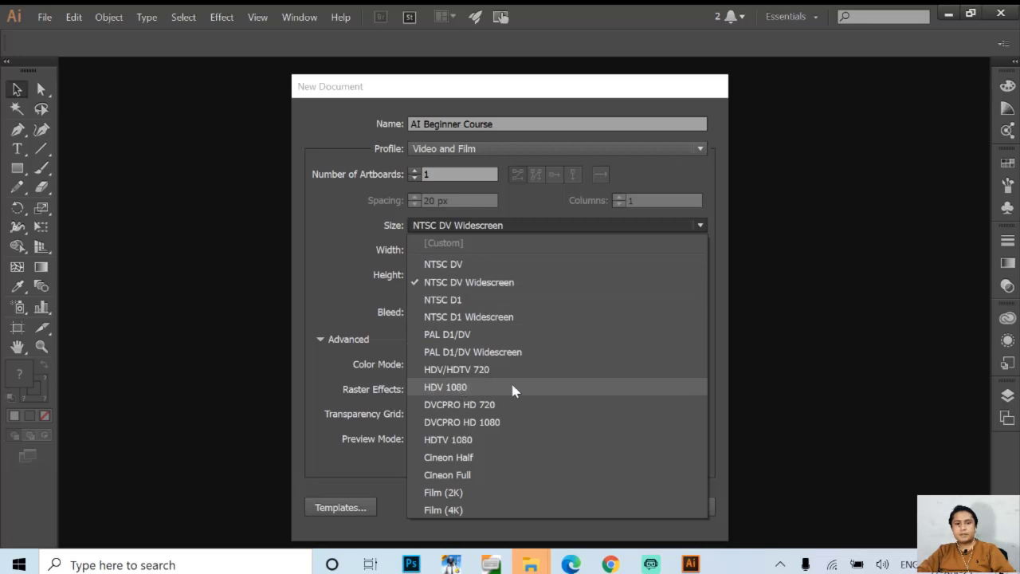
{"action": "left_click", "coordinate": [456, 387]}
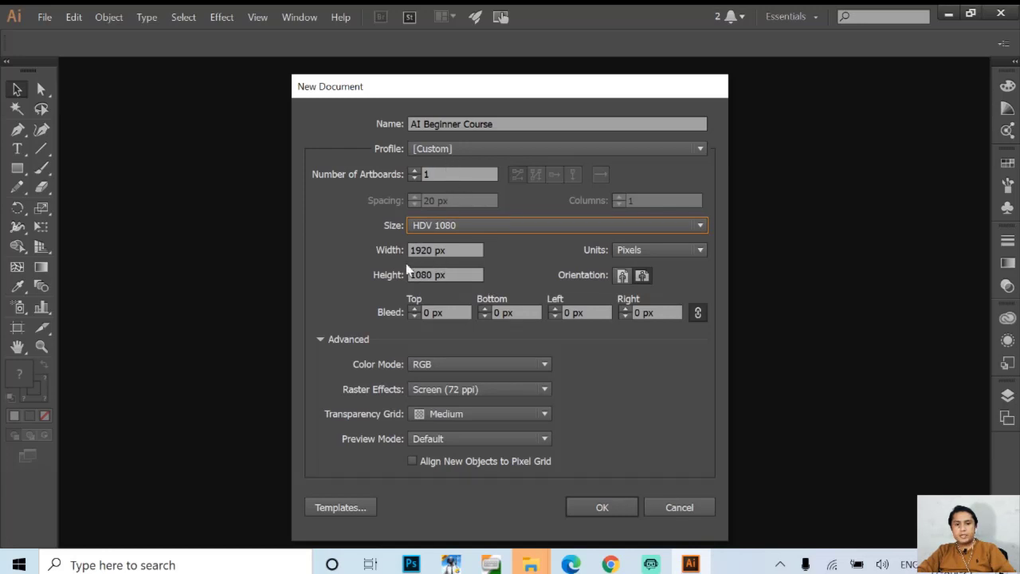
- Set the new document's profile to Web and create the document
{"action": "left_click", "coordinate": [440, 154]}
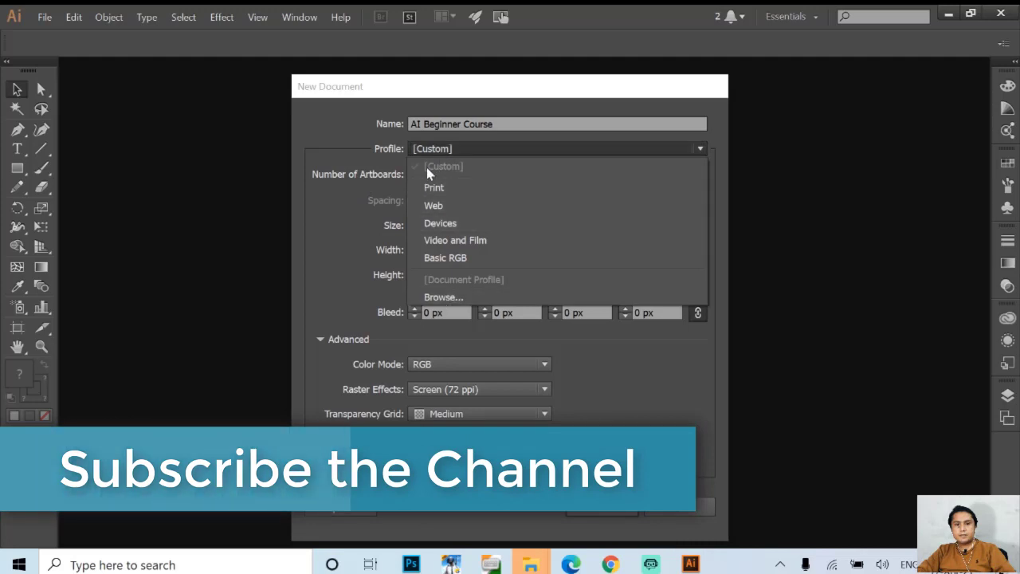
{"action": "left_click", "coordinate": [426, 153]}
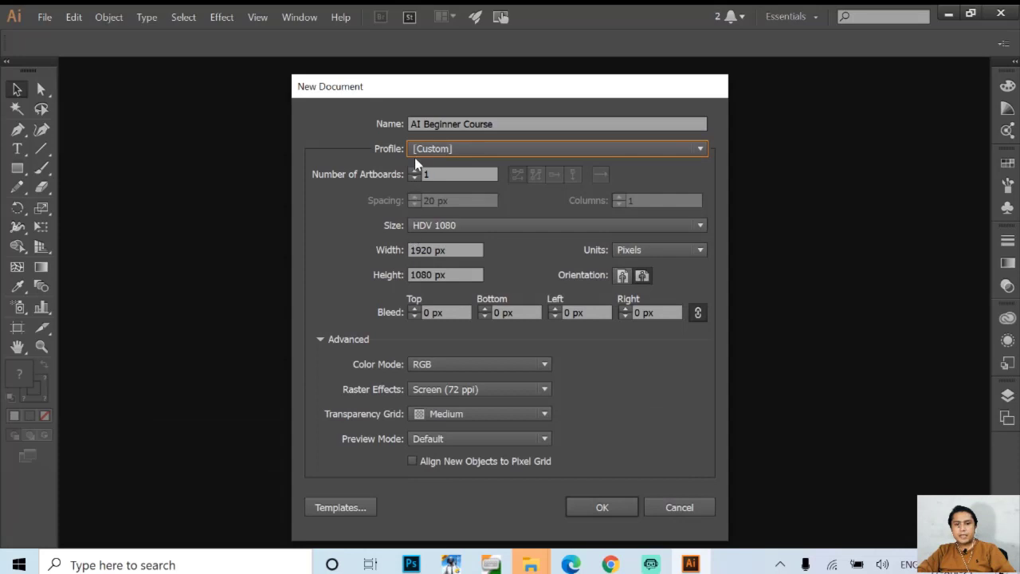
{"action": "left_click", "coordinate": [415, 148]}
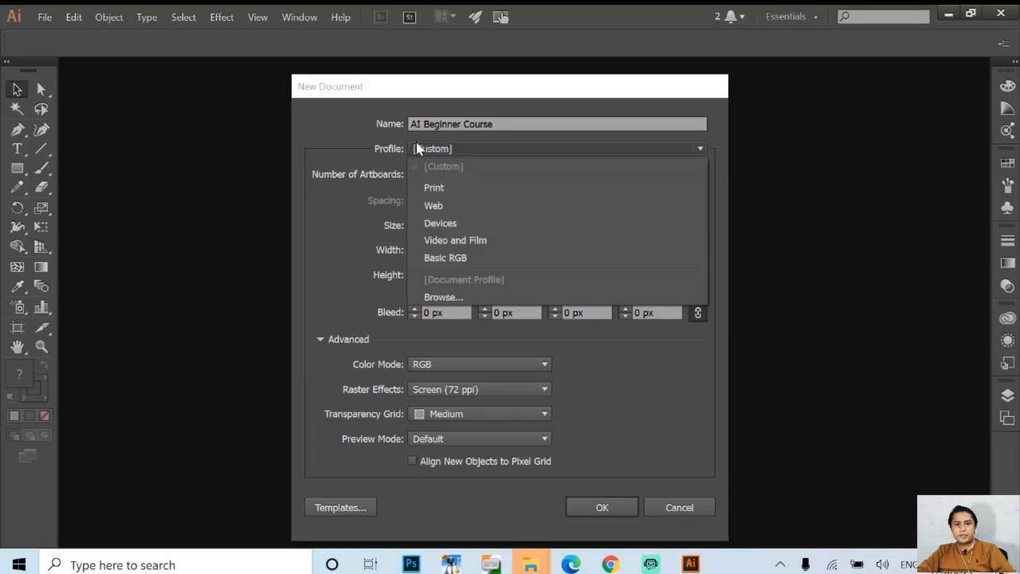
{"action": "left_click", "coordinate": [441, 206]}
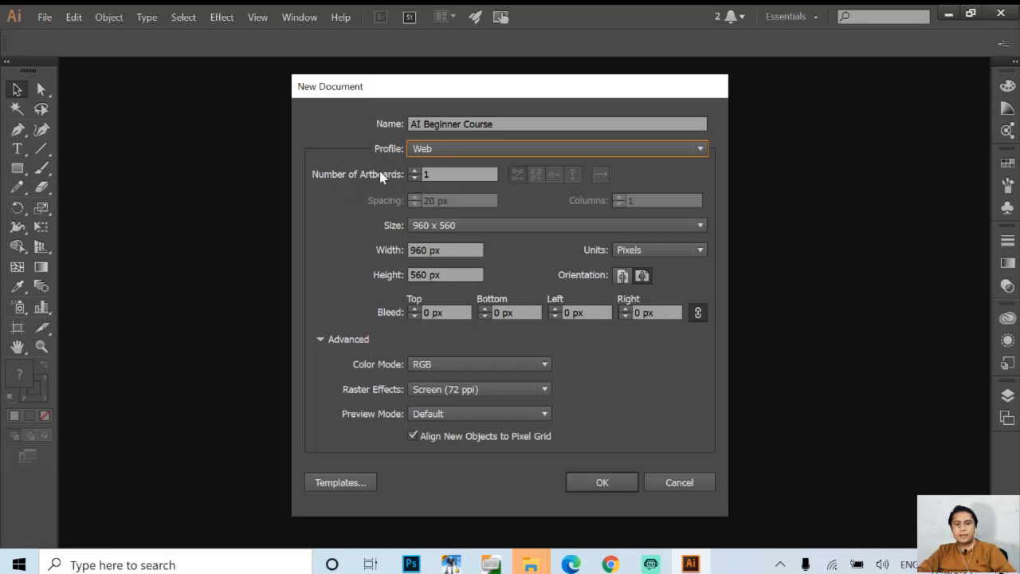
{"action": "left_click", "coordinate": [594, 484]}
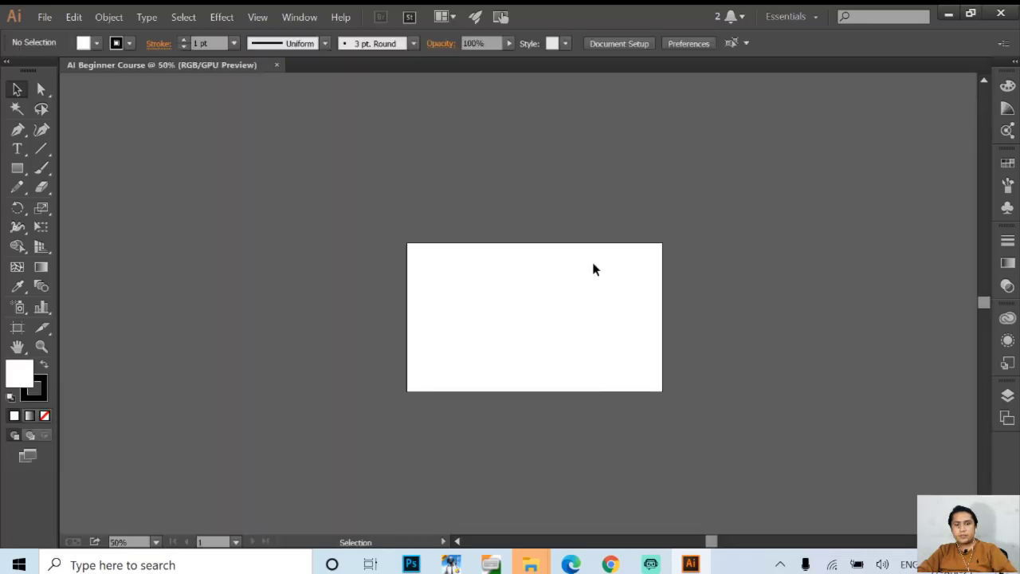
- Create another new document with 2 artboards, keeping the 960 x 560 size
{"action": "key", "text": "ctrl+n"}
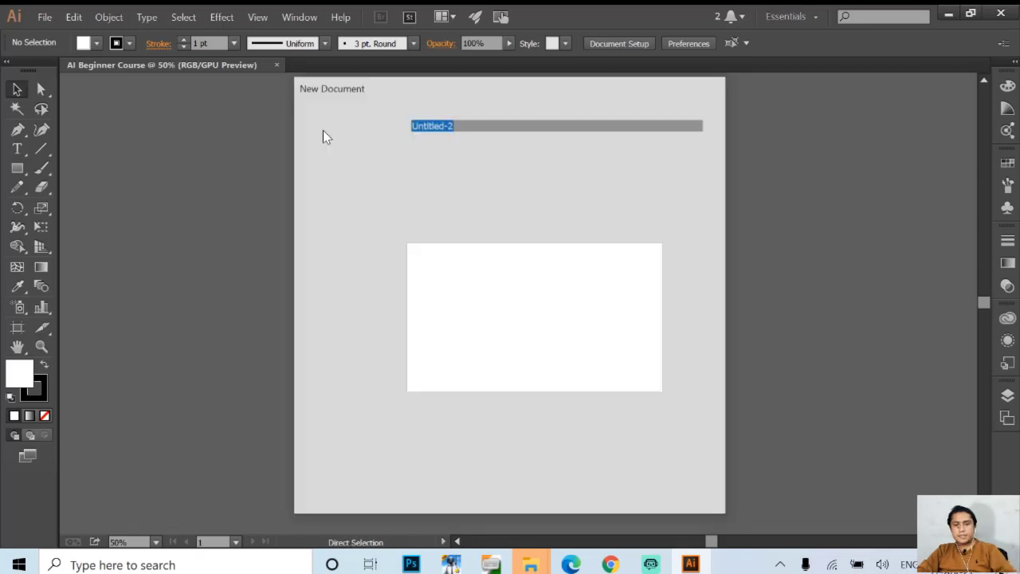
{"action": "left_click", "coordinate": [438, 173]}
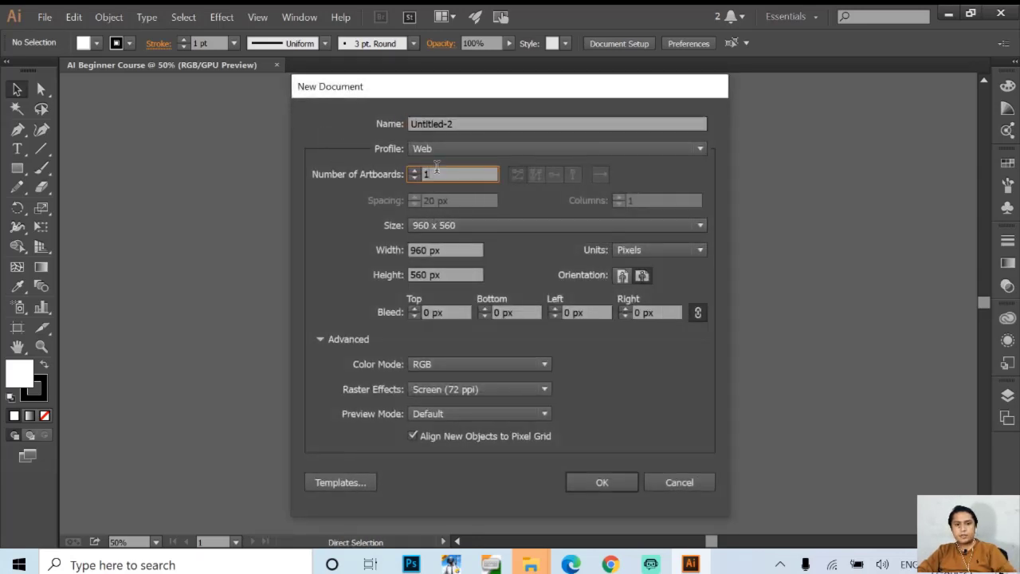
{"action": "key", "text": "Up"}
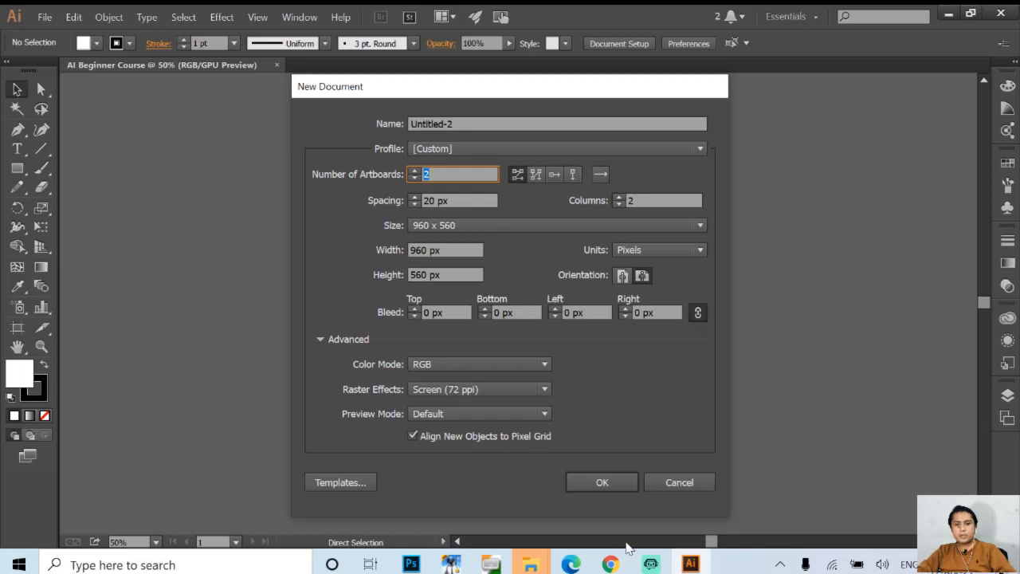
{"action": "left_click", "coordinate": [592, 478]}
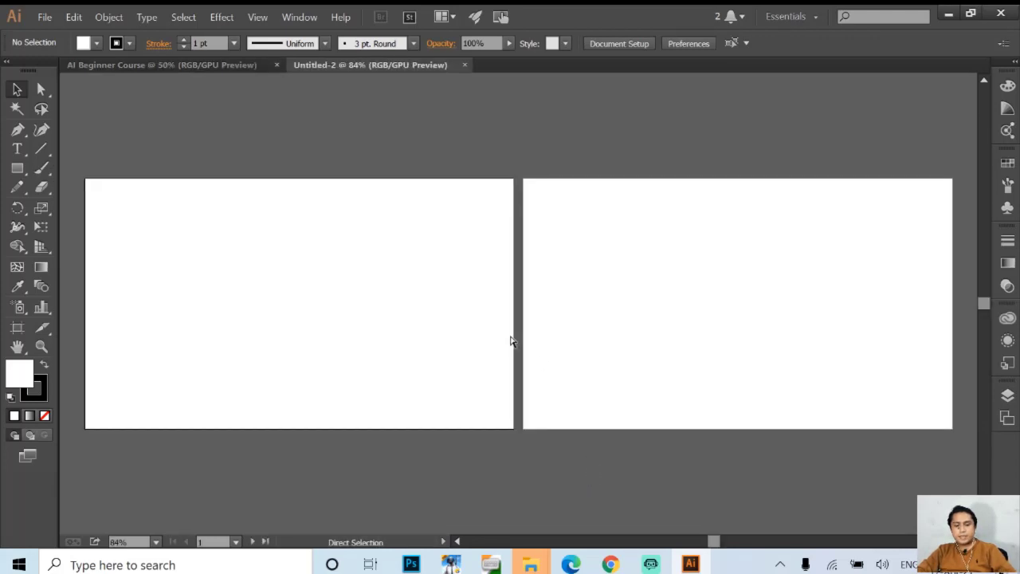
- Create a third document with 2 artboards arranged in 1 column
{"action": "key", "text": "ctrl+n"}
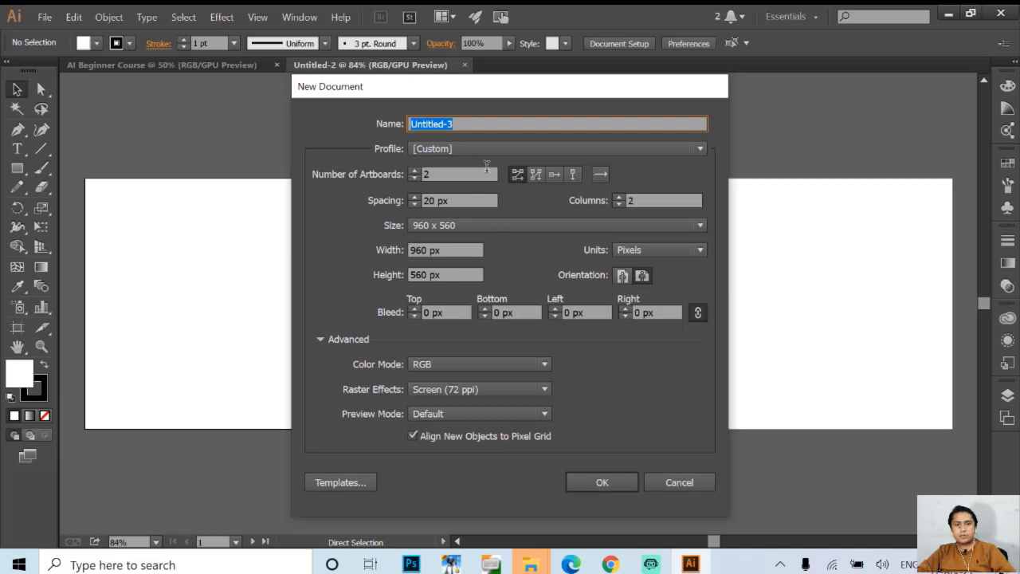
{"action": "left_click", "coordinate": [486, 167]}
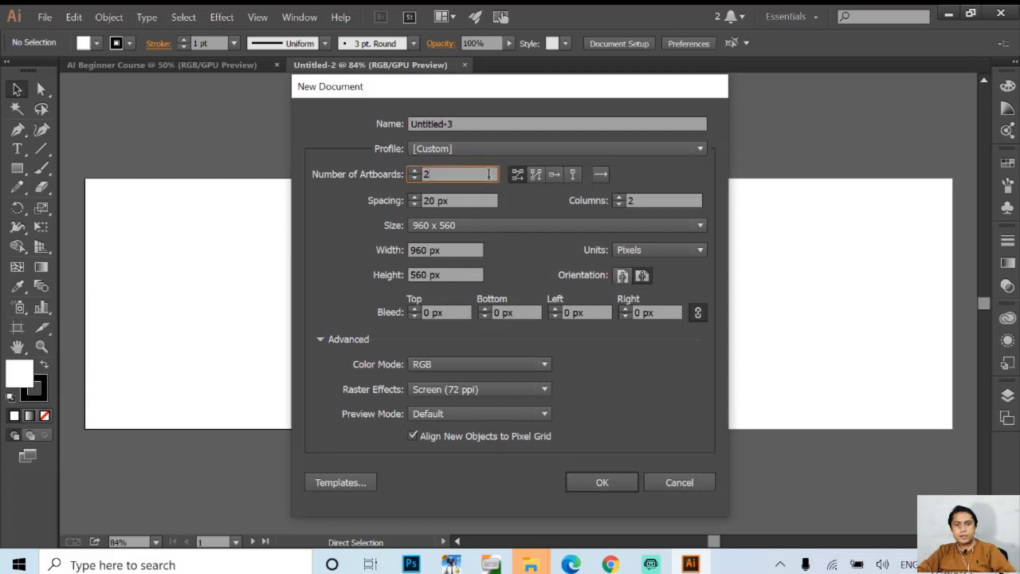
{"action": "left_click", "coordinate": [414, 179]}
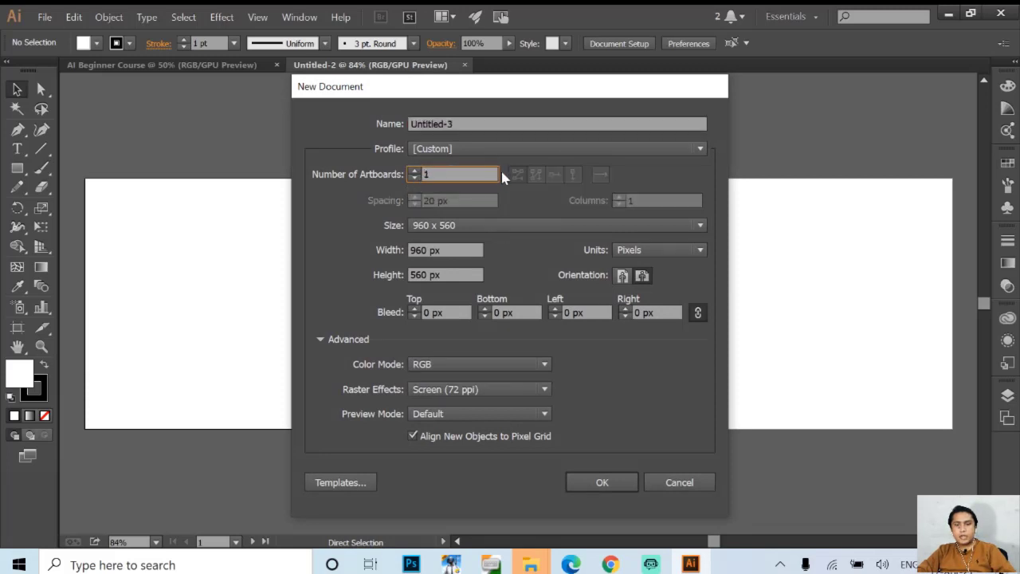
{"action": "left_click", "coordinate": [416, 171]}
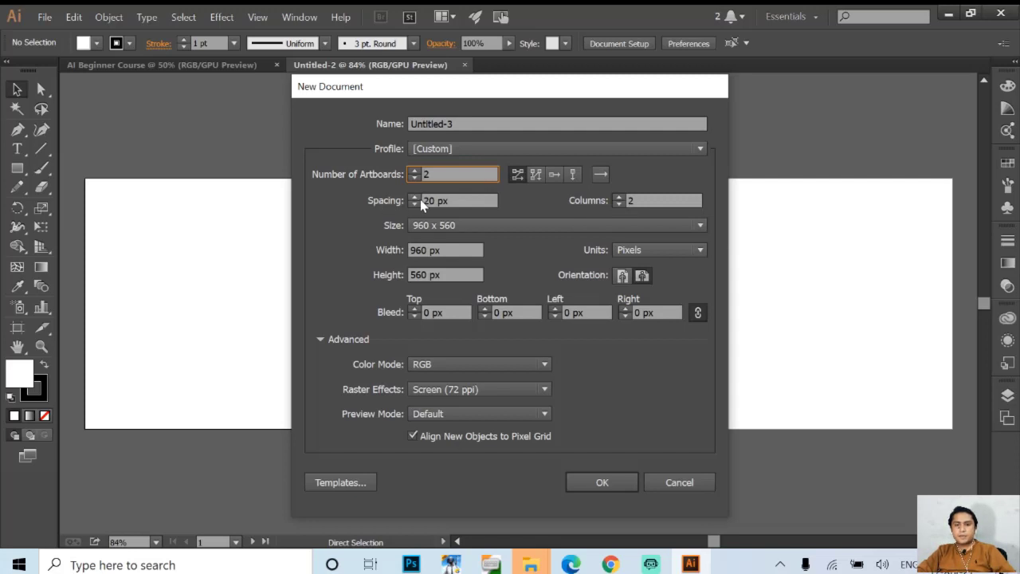
{"action": "left_click", "coordinate": [619, 204]}
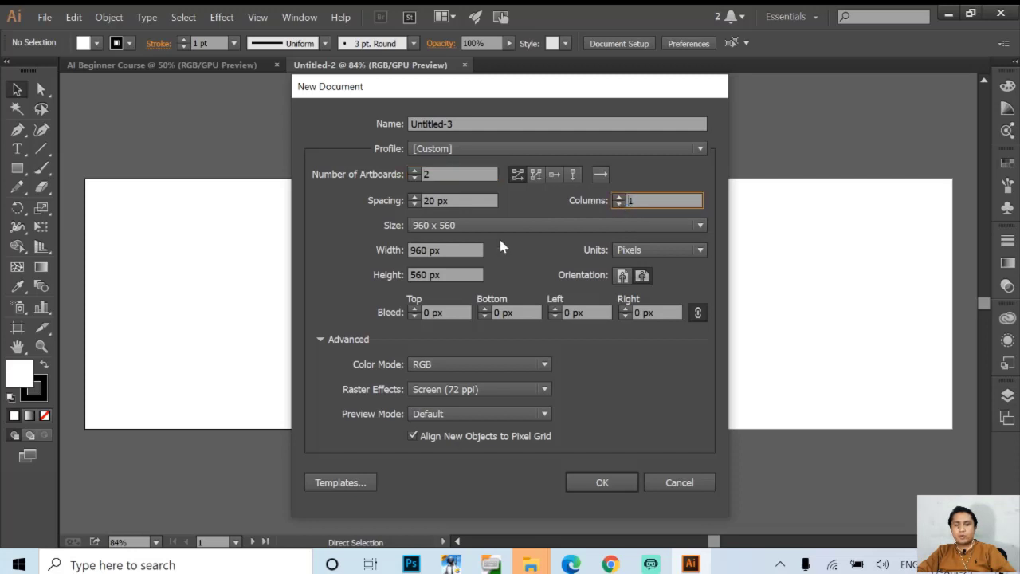
{"action": "left_click", "coordinate": [616, 485]}
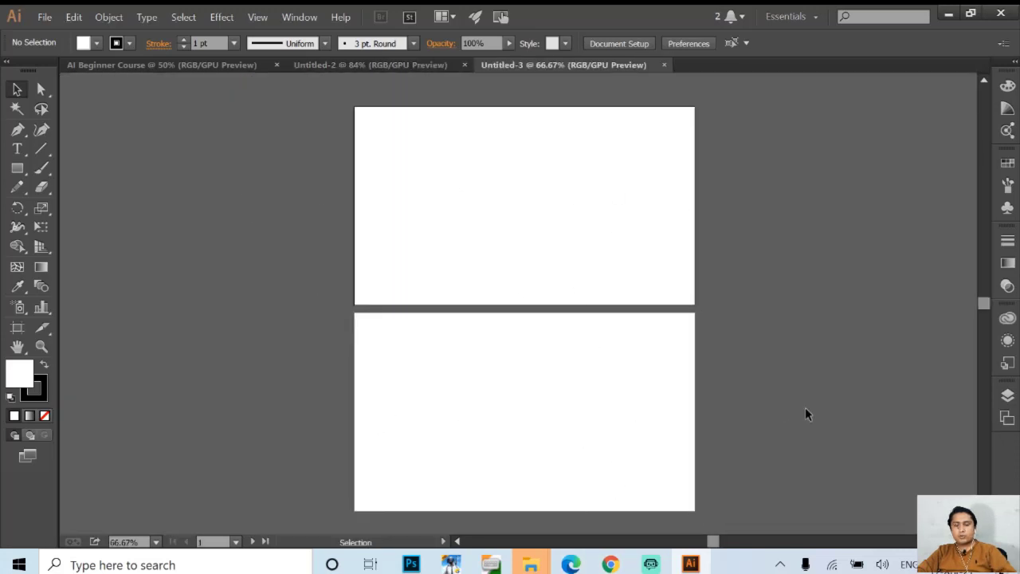
- Close all three open documents, including AI Beginner Course
{"action": "left_click", "coordinate": [664, 65]}
{"action": "left_click", "coordinate": [465, 64]}
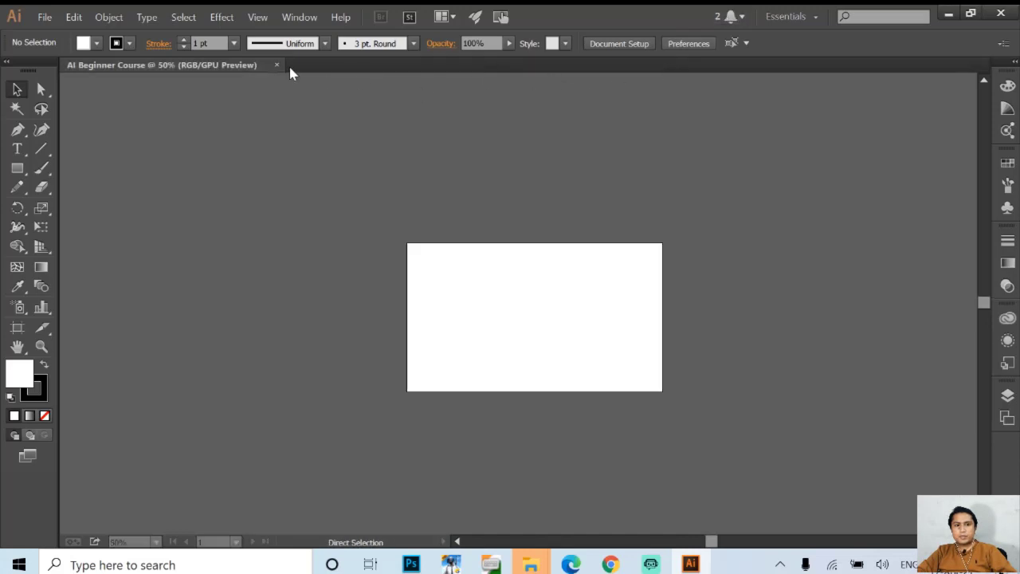
{"action": "key", "text": "ctrl+w"}
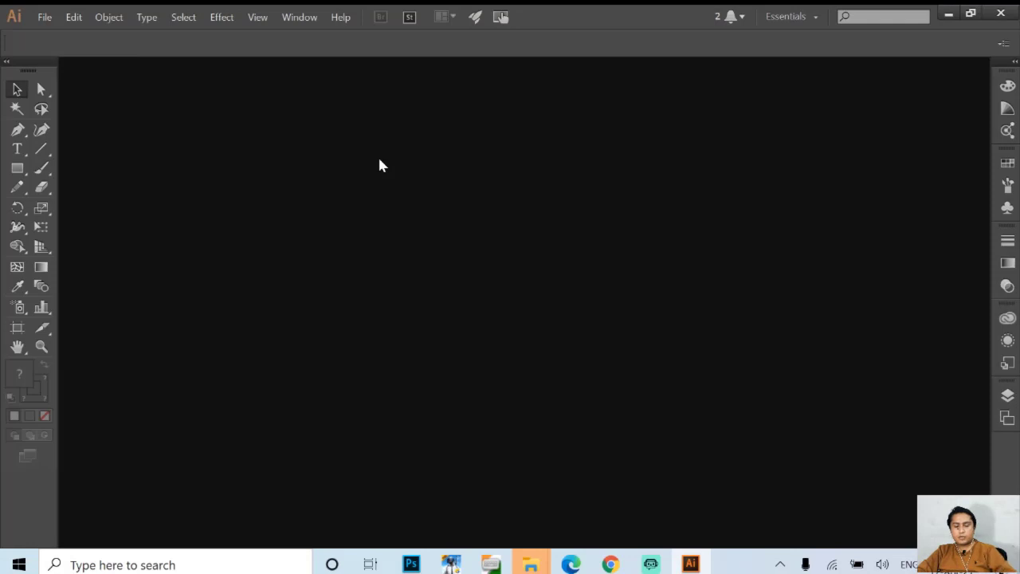
- Start a new document and try a higher artboard count before reducing the number of artboards to 1
{"action": "key", "text": "ctrl+n"}
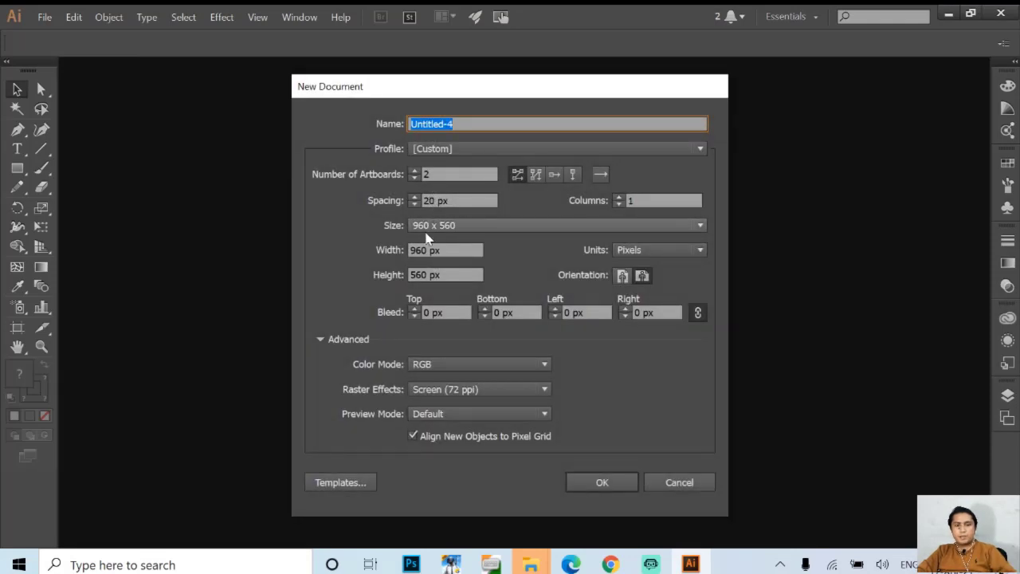
{"action": "left_click", "coordinate": [416, 173]}
{"action": "left_click", "coordinate": [414, 170]}
{"action": "left_click", "coordinate": [414, 170]}
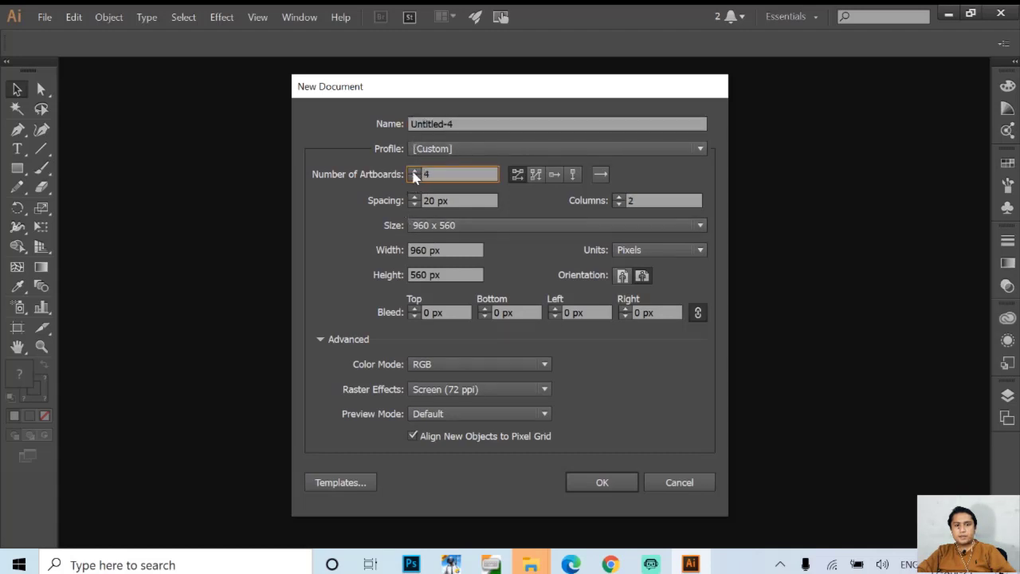
{"action": "left_click", "coordinate": [414, 180]}
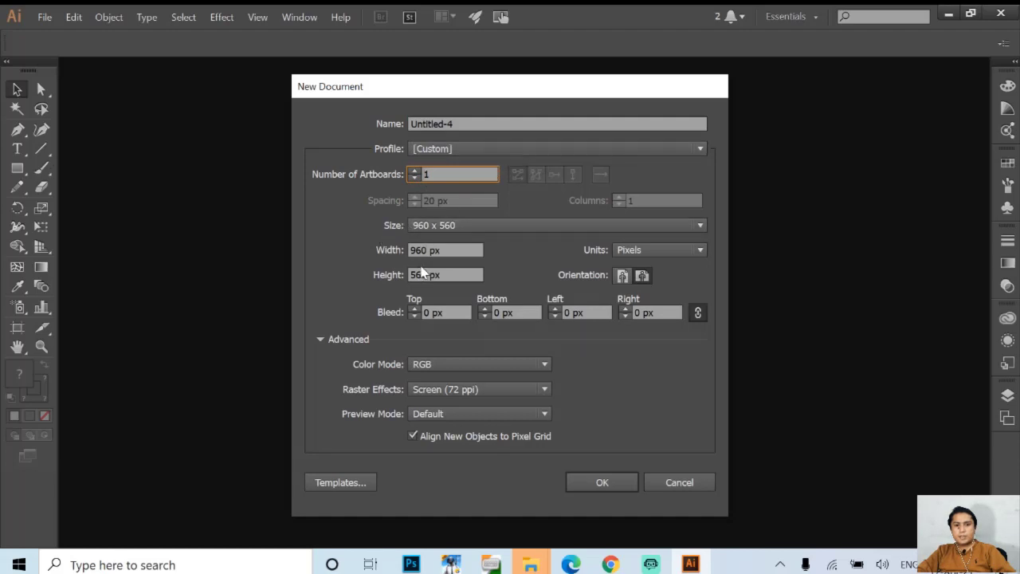
- Give the new document a custom size with a width of 1280 px and a height of 720 px
{"action": "left_click", "coordinate": [432, 224]}
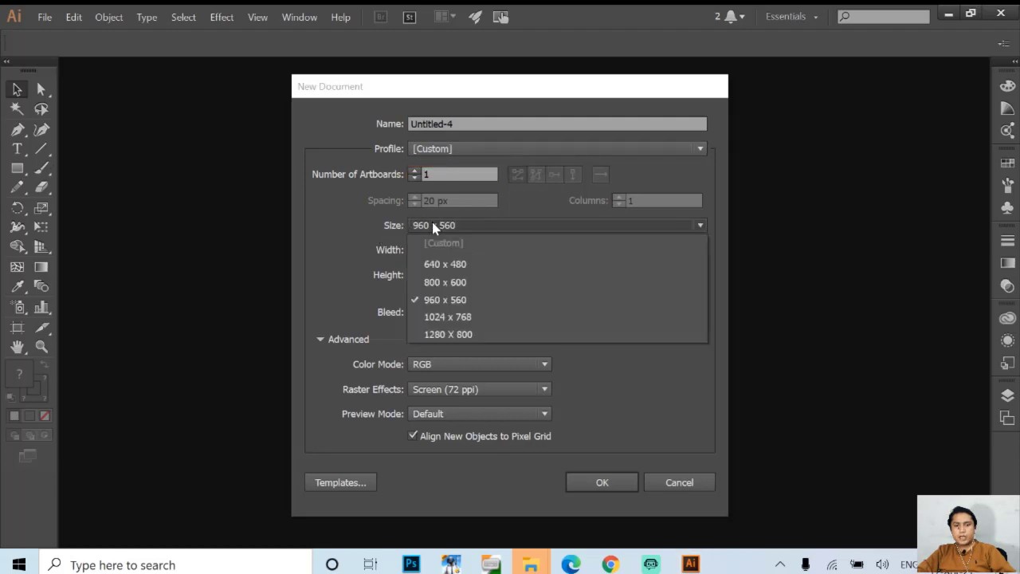
{"action": "left_click", "coordinate": [375, 236]}
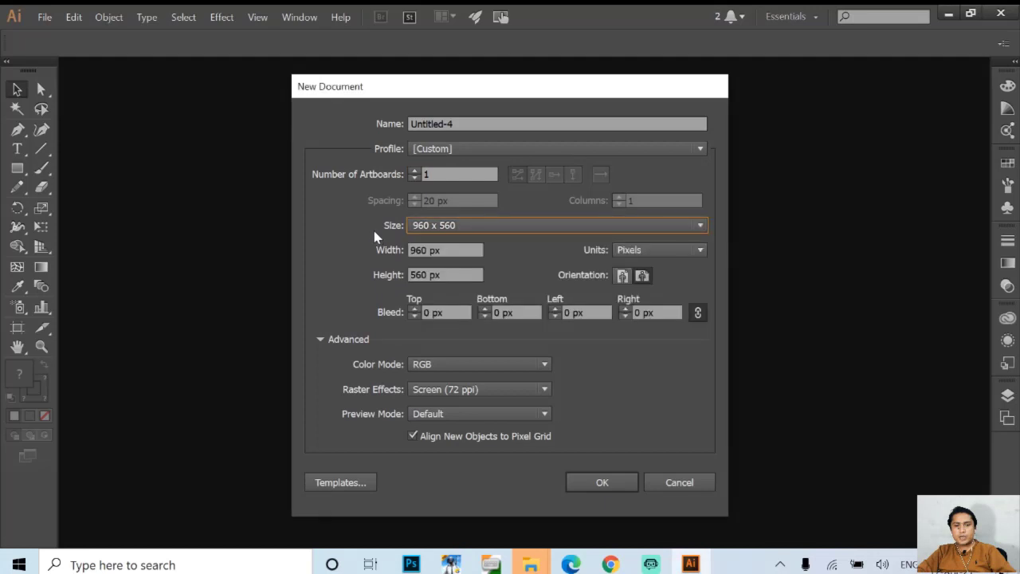
{"action": "left_click", "coordinate": [426, 249]}
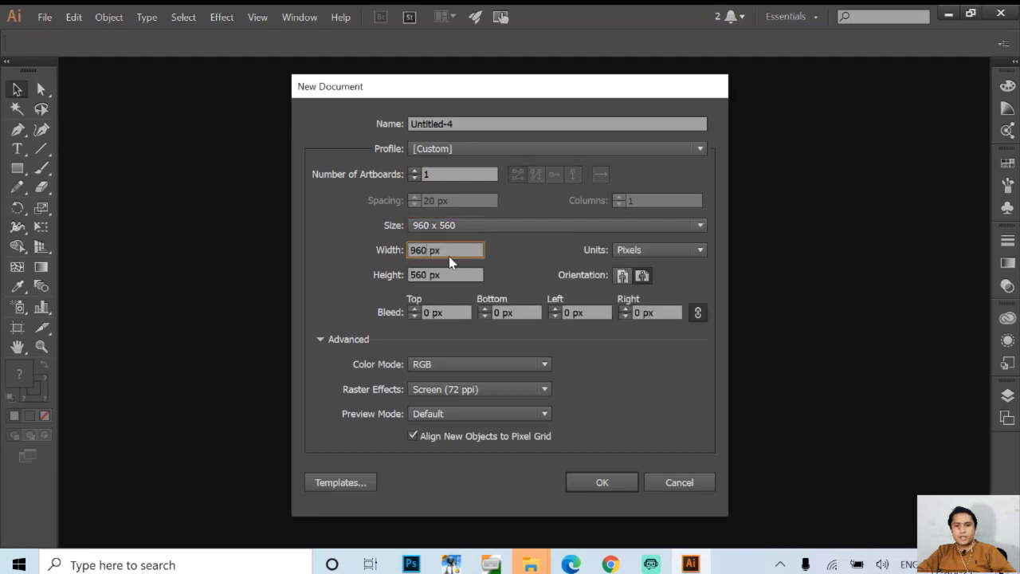
{"action": "left_click_drag", "start_coordinate": [450, 250], "coordinate": [400, 242]}
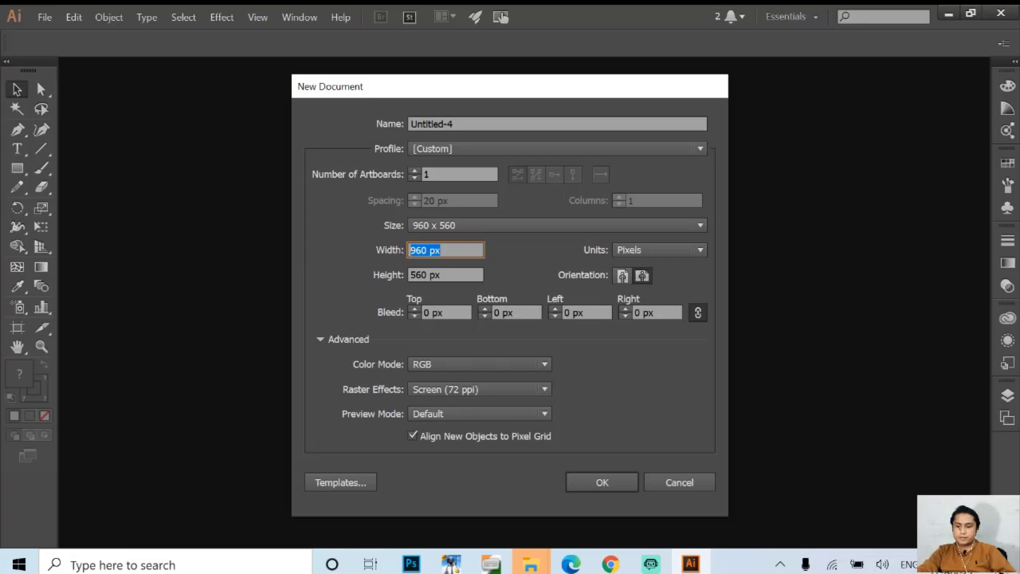
{"action": "type", "text": "1282"}
{"action": "key", "text": "BackSpace"}
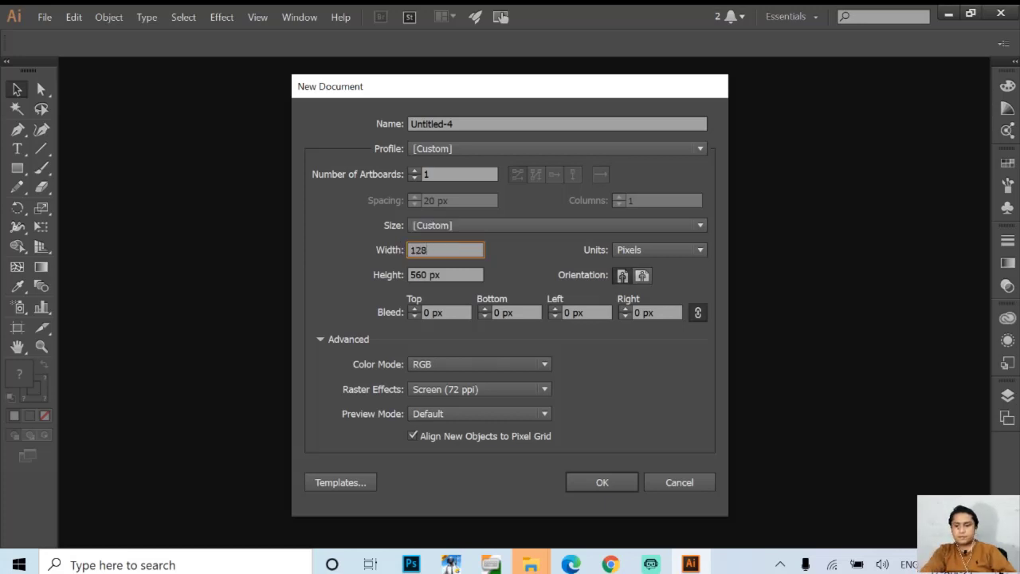
{"action": "type", "text": "0"}
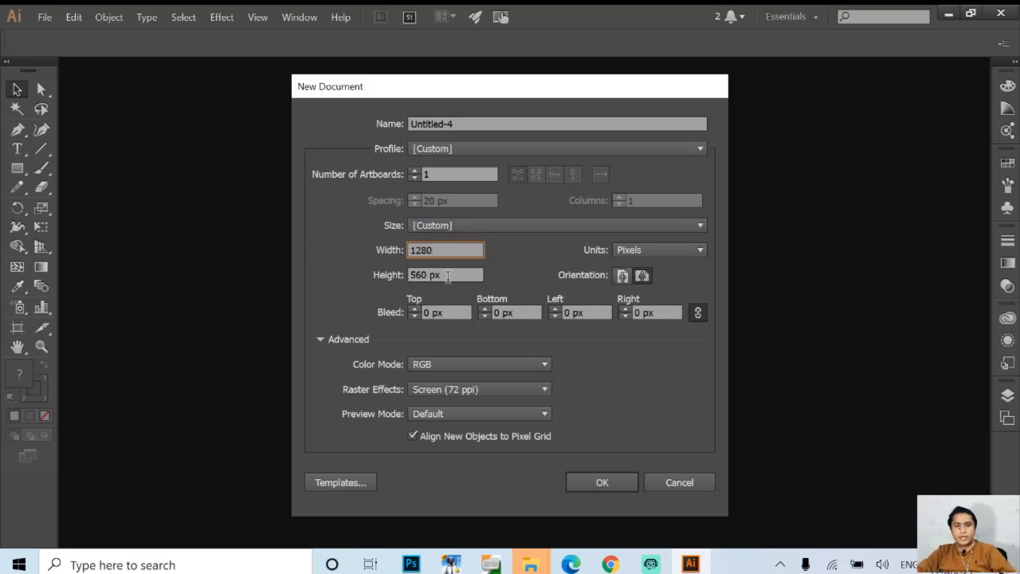
{"action": "left_click_drag", "start_coordinate": [467, 275], "coordinate": [371, 274]}
{"action": "type", "text": "720"}
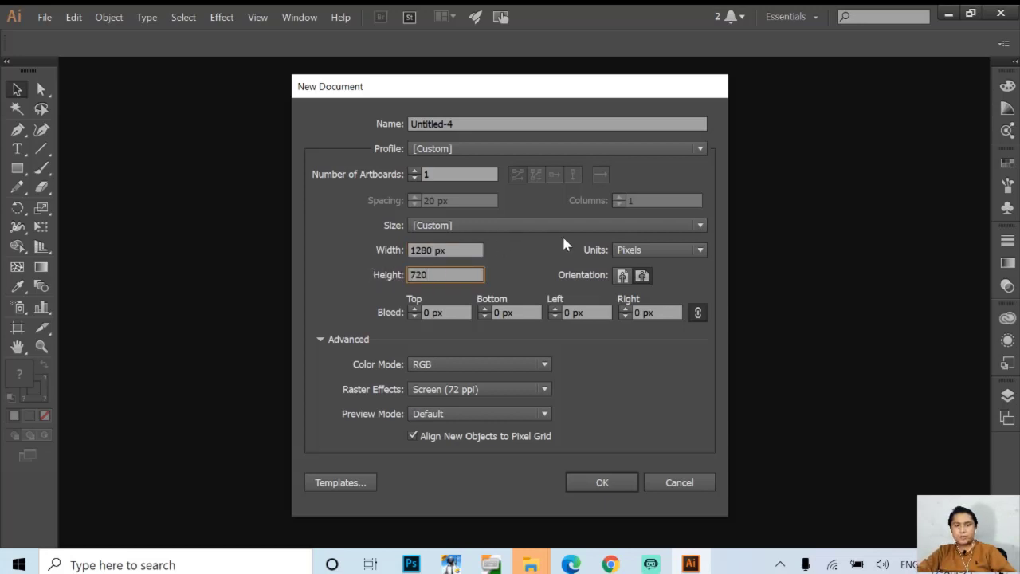
- Review the measurement units available for the new document and keep Pixels
{"action": "left_click", "coordinate": [646, 251]}
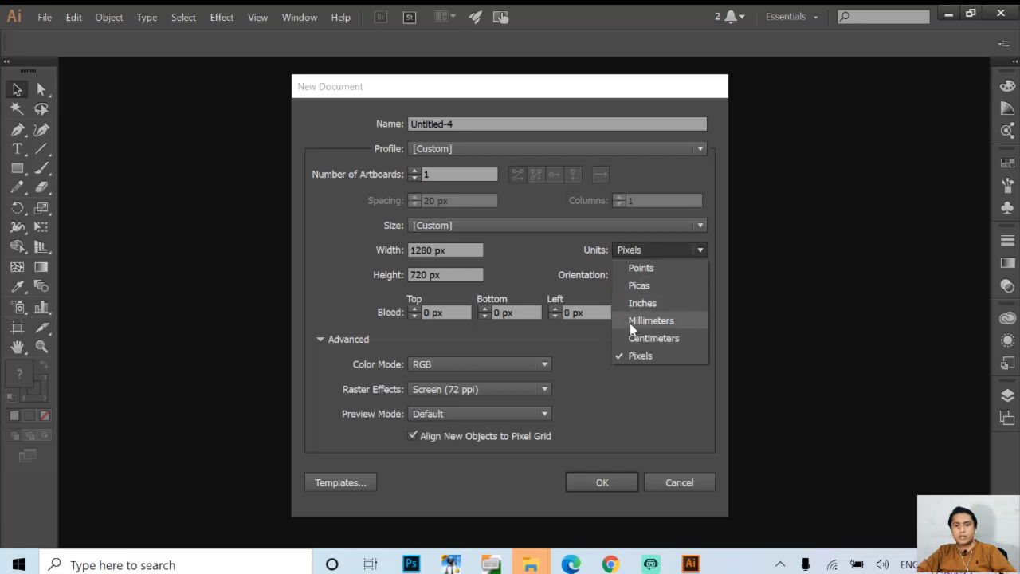
{"action": "left_click", "coordinate": [522, 252]}
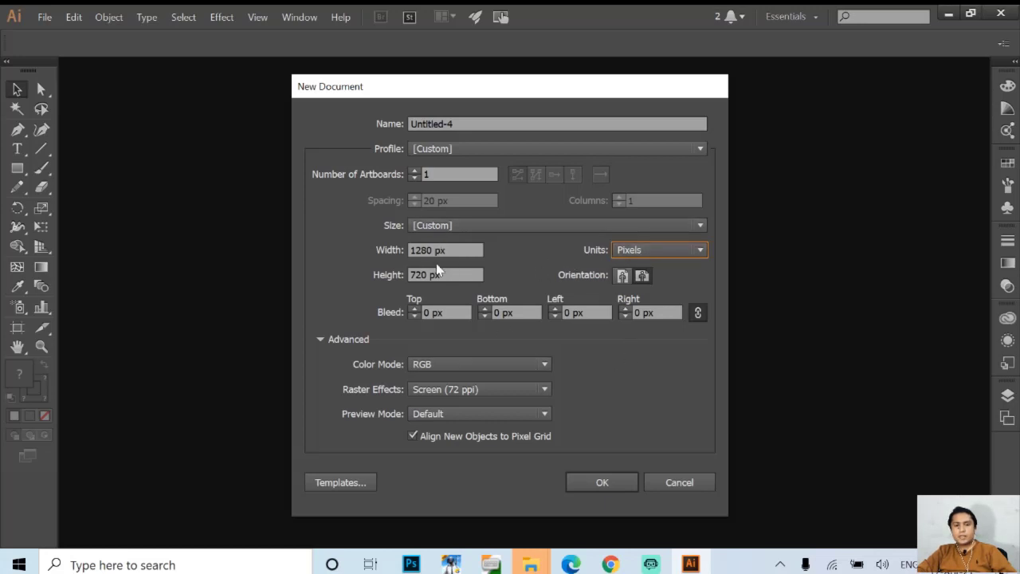
{"action": "left_click", "coordinate": [630, 250]}
{"action": "left_click", "coordinate": [643, 355]}
- Set the bleed to 0.125 px on all four sides and create the document
{"action": "left_click", "coordinate": [430, 309]}
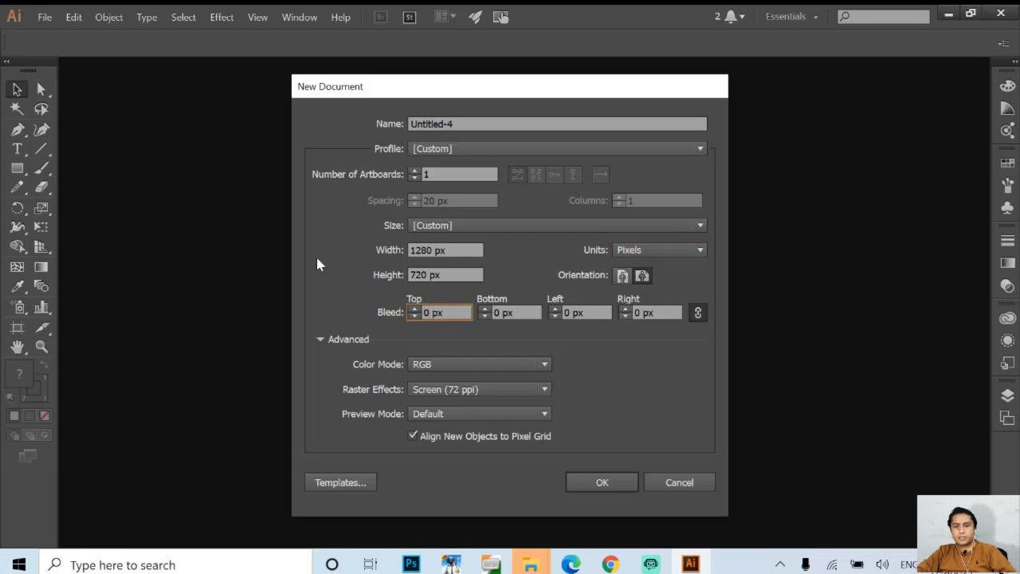
{"action": "type", "text": ".12"}
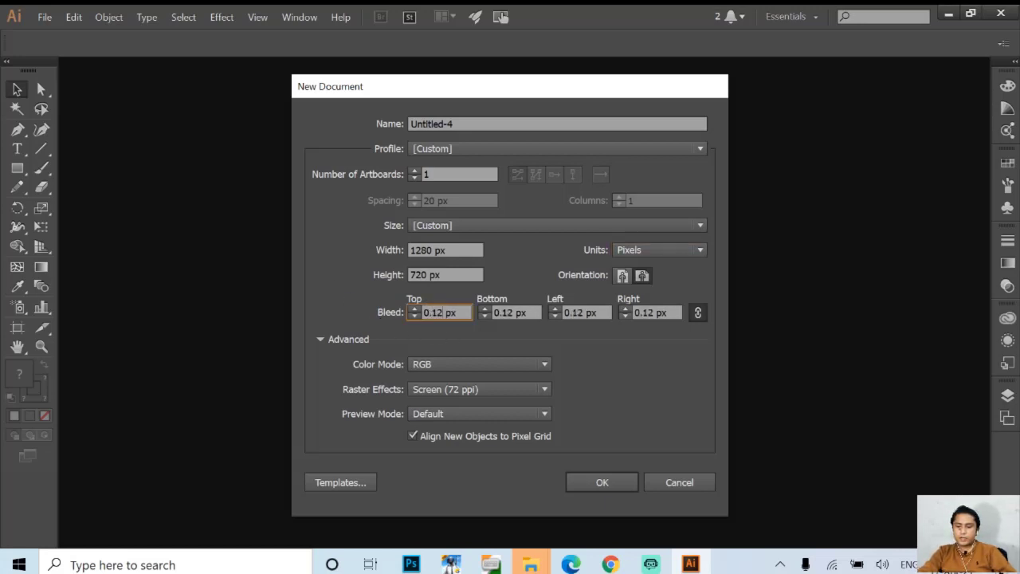
{"action": "type", "text": "5"}
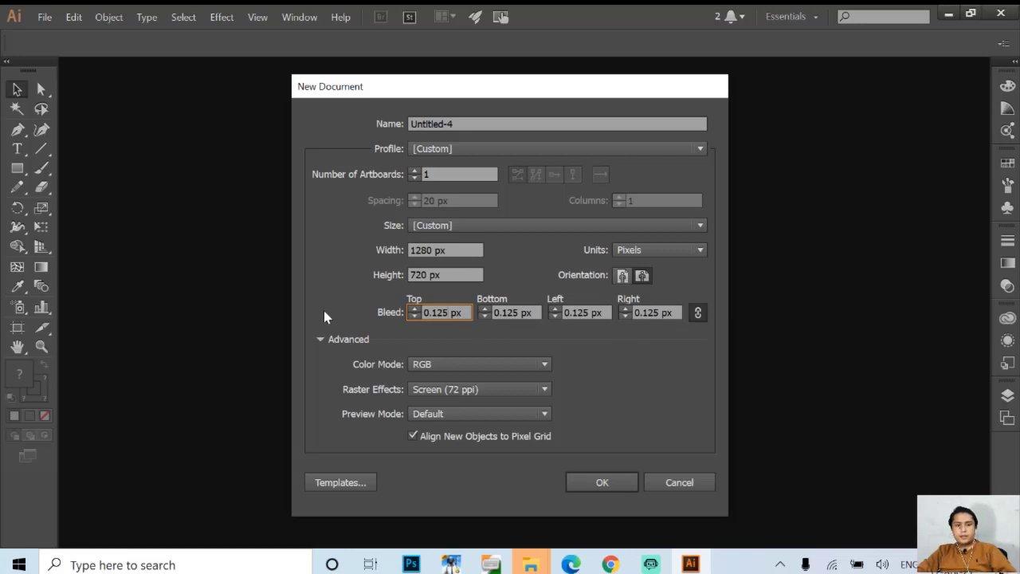
{"action": "left_click", "coordinate": [602, 480]}
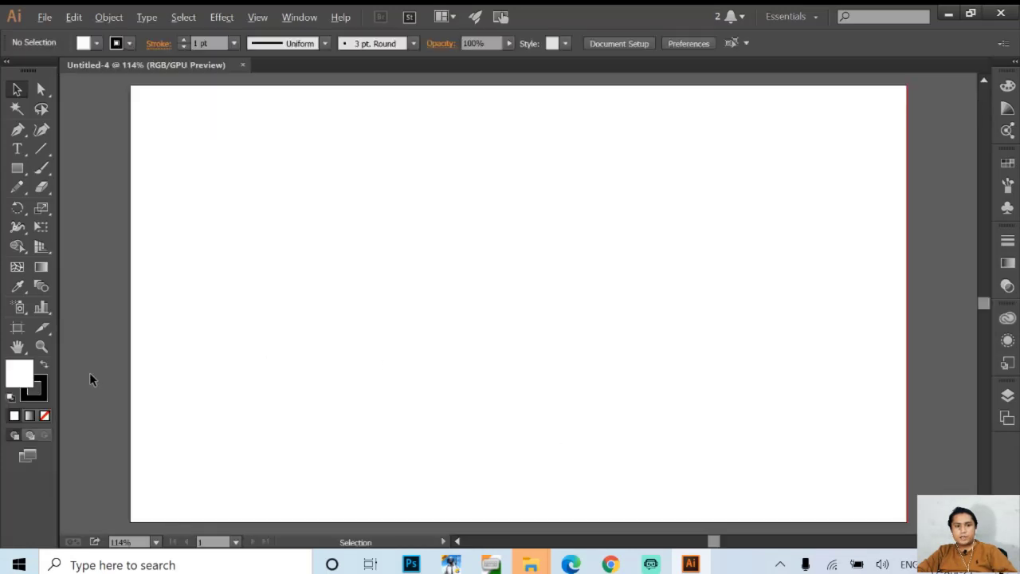
- Draw a small rectangle between the red bleed line and the artboard's left edge
{"action": "scroll", "coordinate": [89, 372], "scroll_direction": "up", "scroll_amount": 5}
{"action": "scroll", "coordinate": [263, 366], "scroll_direction": "up", "scroll_amount": 6}
{"action": "left_click_drag", "start_coordinate": [126, 350], "coordinate": [343, 359]}
{"action": "scroll", "coordinate": [293, 362], "scroll_direction": "up", "scroll_amount": 5}
{"action": "left_click_drag", "start_coordinate": [275, 340], "coordinate": [483, 360]}
{"action": "scroll", "coordinate": [374, 356], "scroll_direction": "up", "scroll_amount": 1}
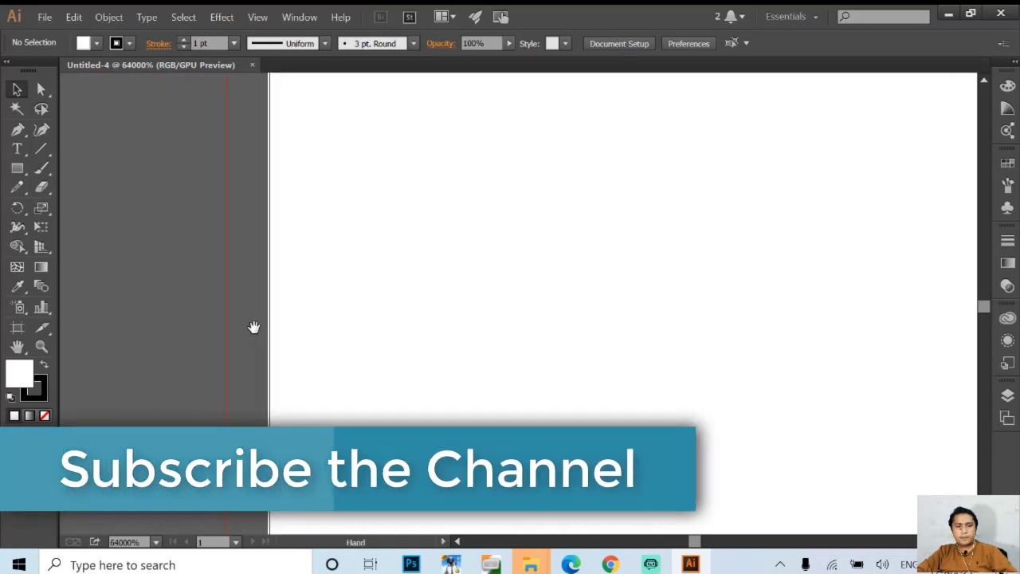
{"action": "left_click", "coordinate": [16, 167]}
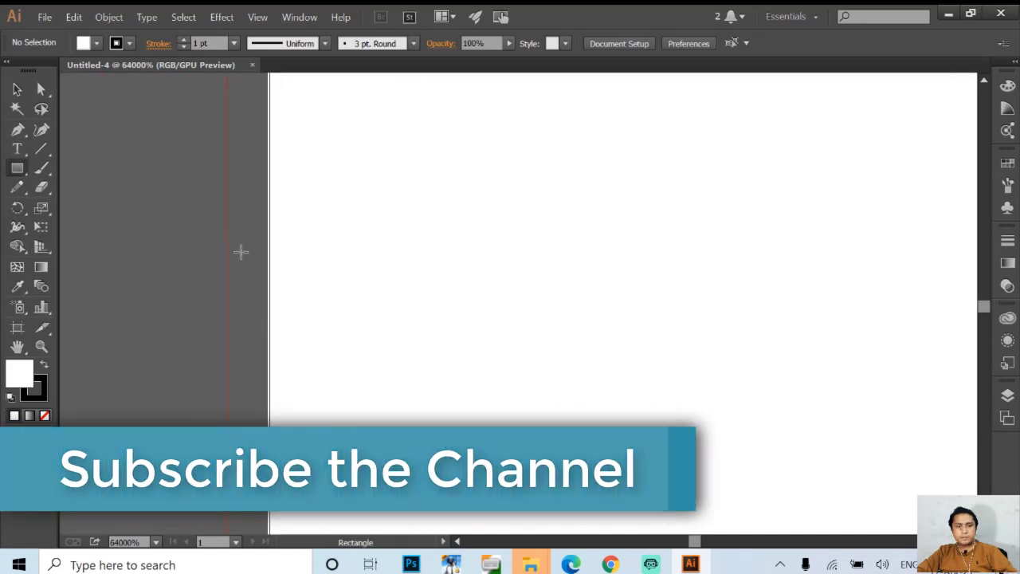
{"action": "left_click_drag", "start_coordinate": [228, 278], "coordinate": [270, 299]}
{"action": "left_click_drag", "start_coordinate": [288, 378], "coordinate": [286, 375]}
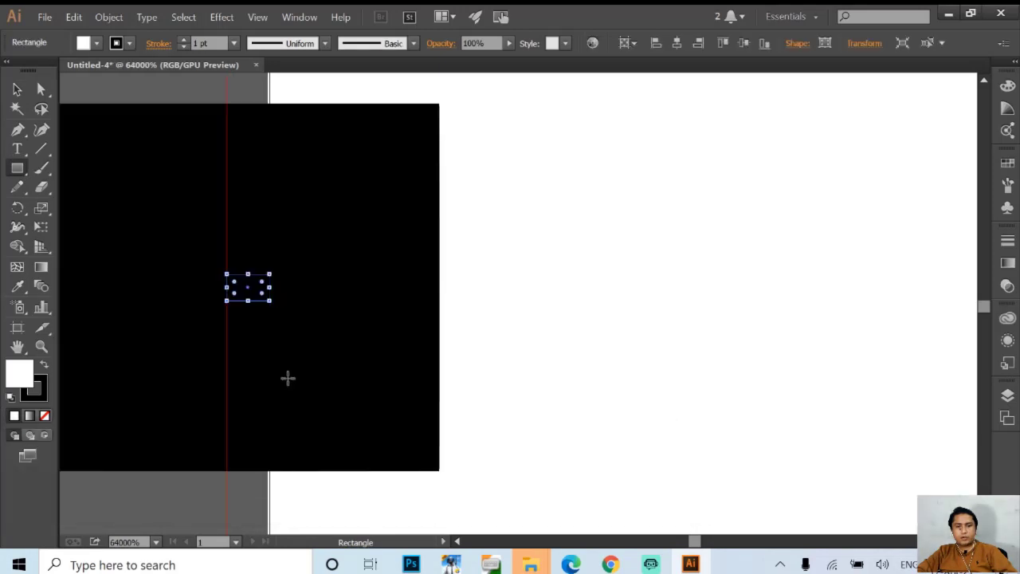
- Remove the rectangle's stroke, fill it with black (000000), and deselect it
{"action": "left_click", "coordinate": [38, 399]}
{"action": "left_click", "coordinate": [45, 416]}
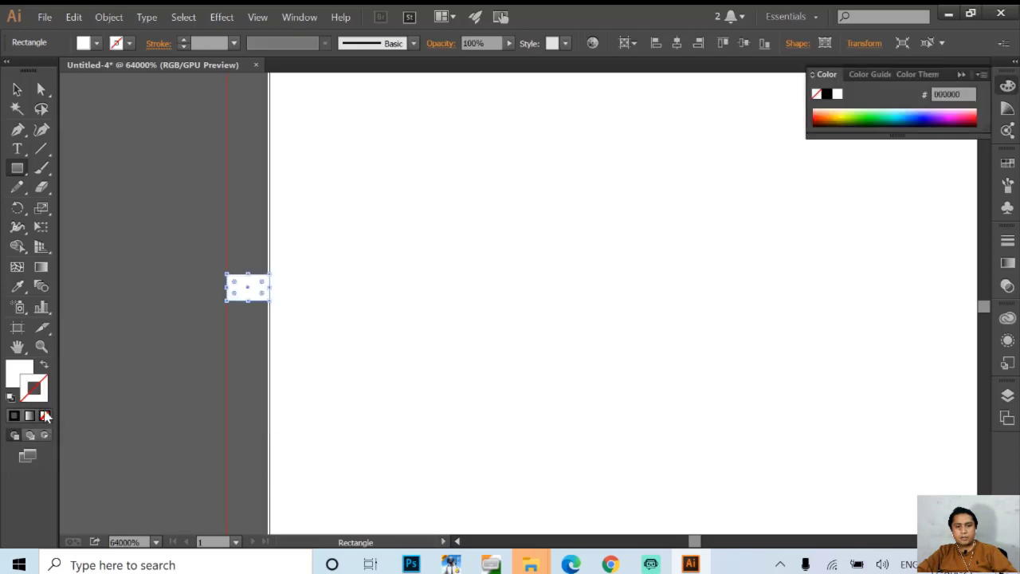
{"action": "double_click", "coordinate": [23, 368]}
{"action": "left_click", "coordinate": [286, 361]}
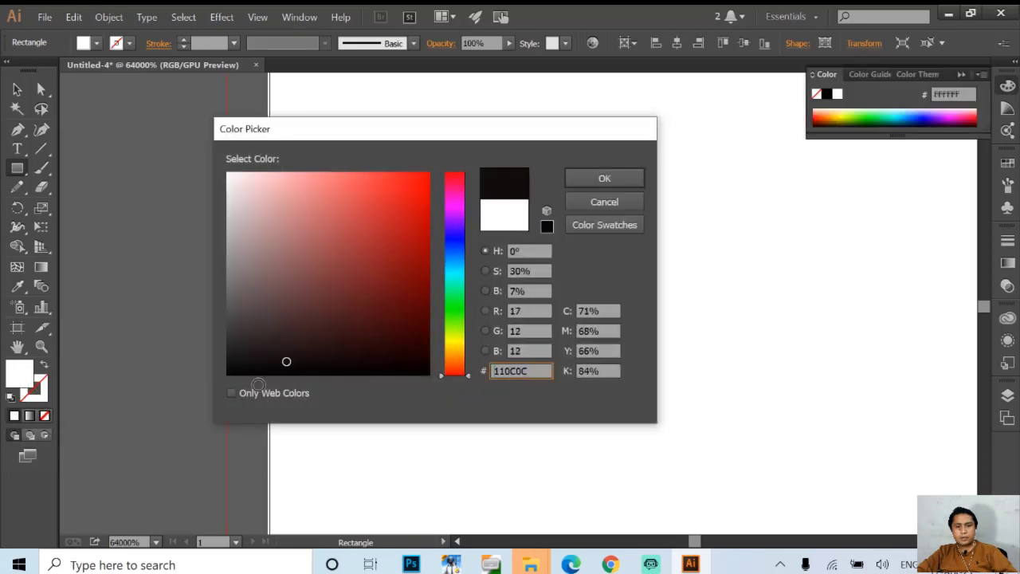
{"action": "left_click_drag", "start_coordinate": [257, 385], "coordinate": [247, 389]}
{"action": "left_click", "coordinate": [612, 180]}
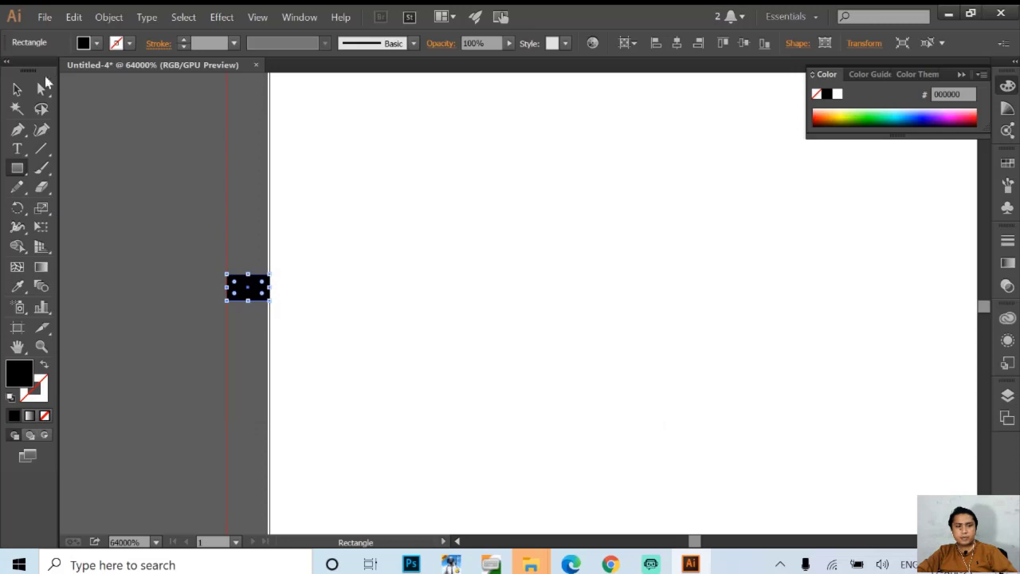
{"action": "left_click", "coordinate": [16, 89]}
{"action": "left_click", "coordinate": [127, 206]}
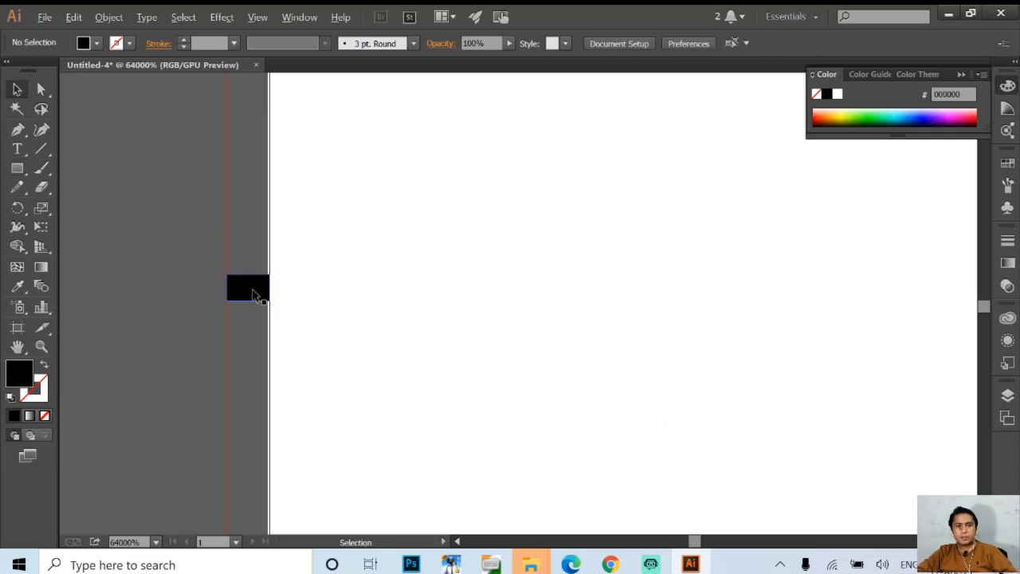
- Examine how the black rectangle fills the bleed area outside the artboard's left edge
{"action": "scroll", "coordinate": [252, 291], "scroll_direction": "up", "scroll_amount": 1}
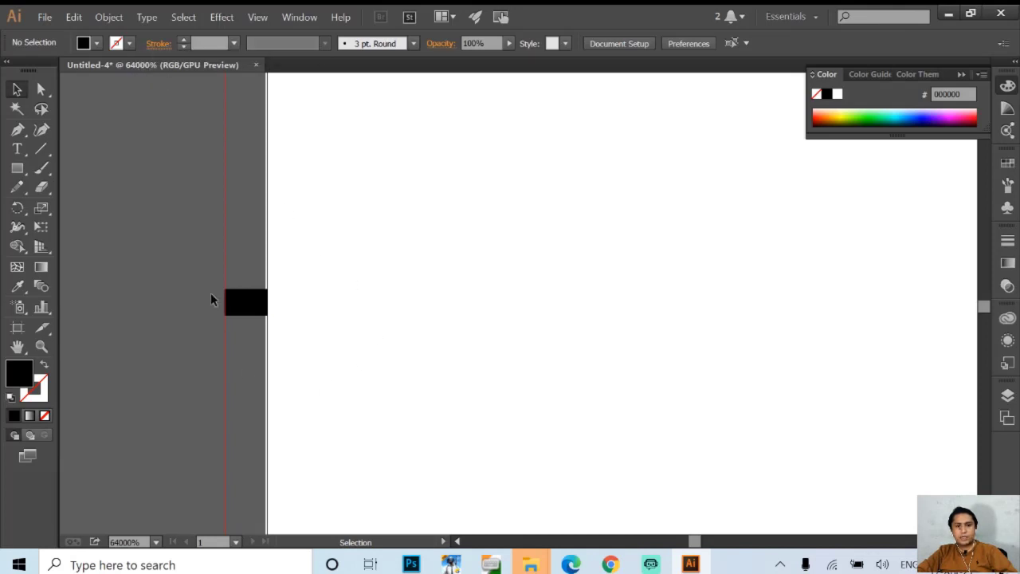
{"action": "left_click", "coordinate": [254, 307]}
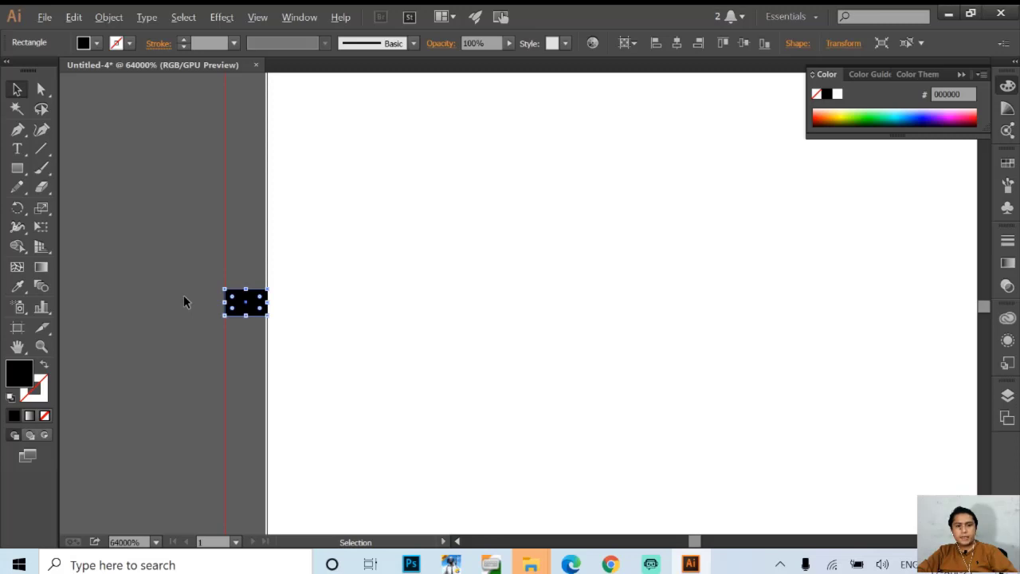
{"action": "scroll", "coordinate": [184, 296], "scroll_direction": "down", "scroll_amount": 2}
{"action": "left_click", "coordinate": [136, 203]}
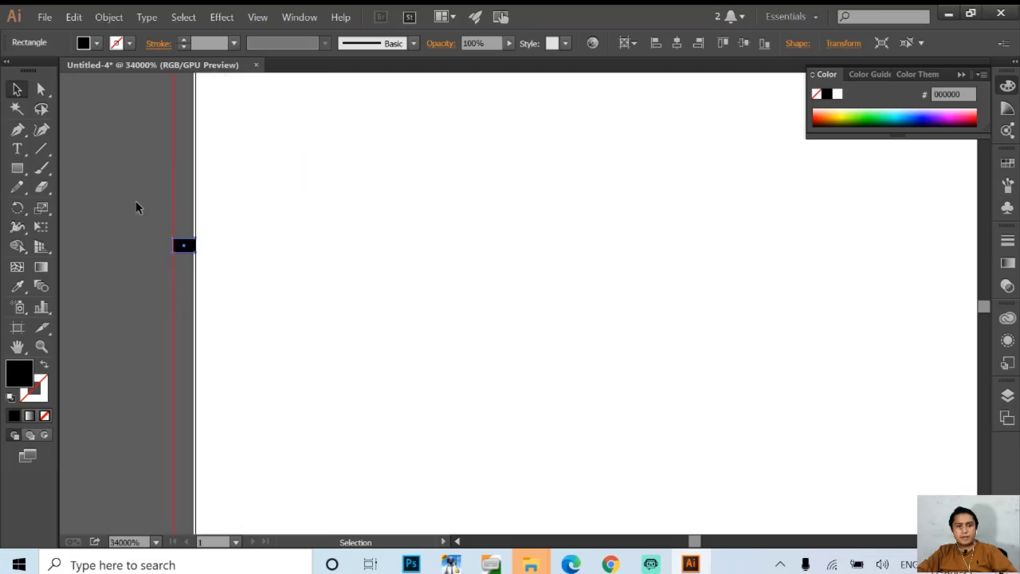
{"action": "left_click_drag", "start_coordinate": [135, 202], "coordinate": [208, 318]}
{"action": "left_click", "coordinate": [160, 265]}
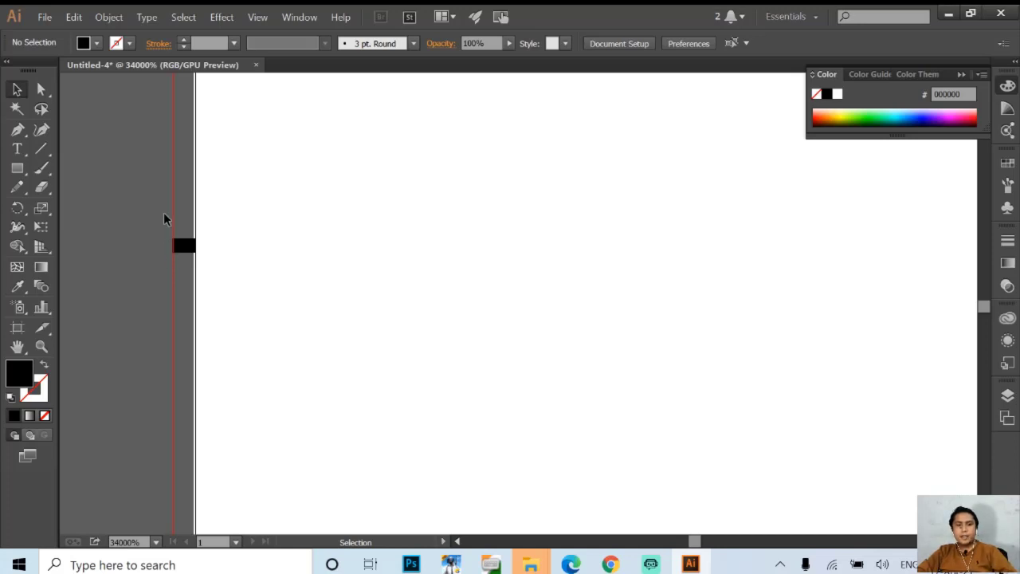
{"action": "left_click_drag", "start_coordinate": [141, 209], "coordinate": [237, 291]}
{"action": "key", "text": "ctrl+equal"}
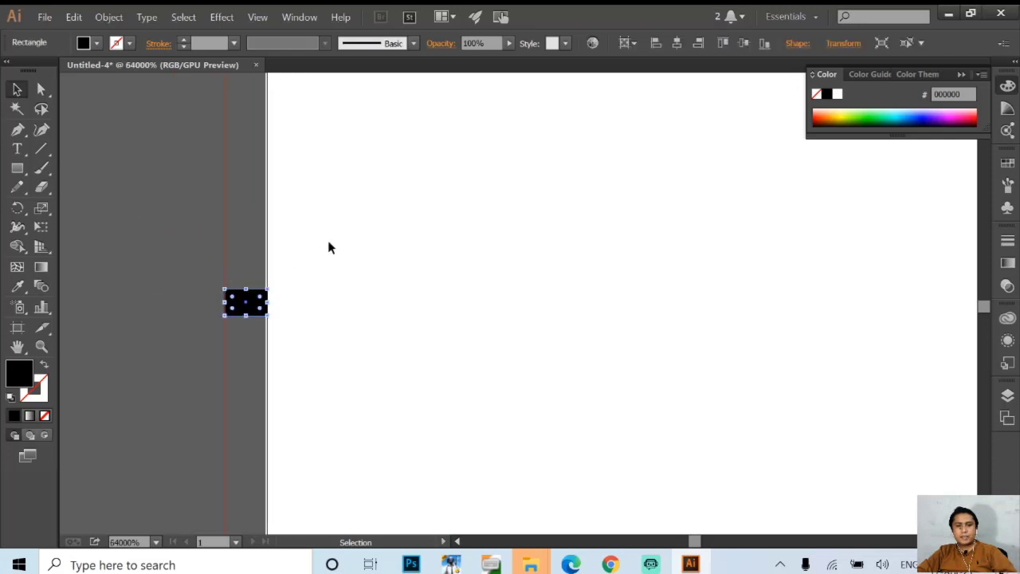
- Move the black rectangle out of the bleed area to just inside the artboard's left edge
{"action": "left_click", "coordinate": [330, 294]}
{"action": "left_click_drag", "start_coordinate": [250, 304], "coordinate": [300, 325]}
{"action": "left_click", "coordinate": [293, 405]}
{"action": "left_click", "coordinate": [354, 310]}
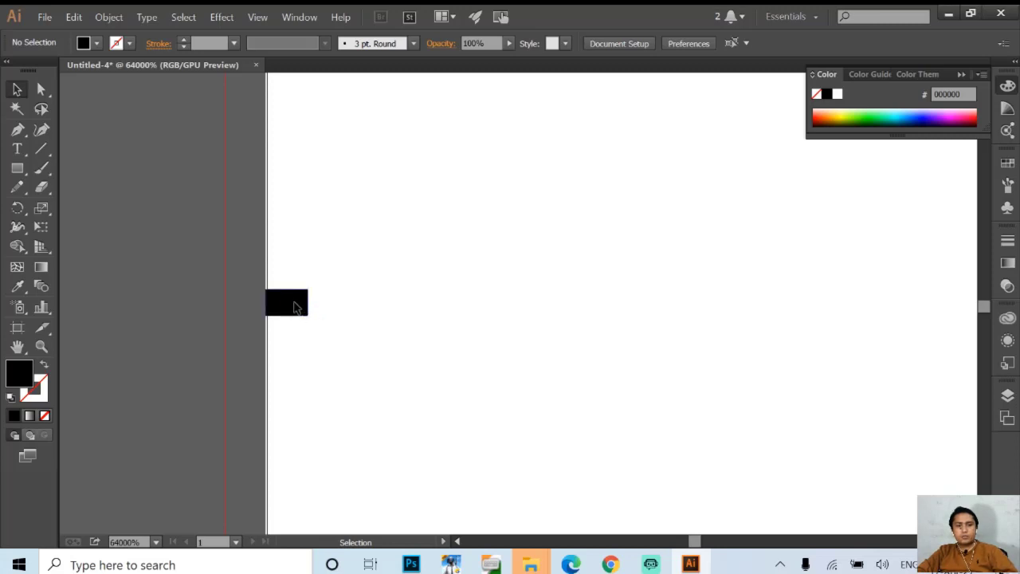
- Move the black rectangle back into the left bleed area and delete it
{"action": "left_click_drag", "start_coordinate": [293, 305], "coordinate": [249, 303]}
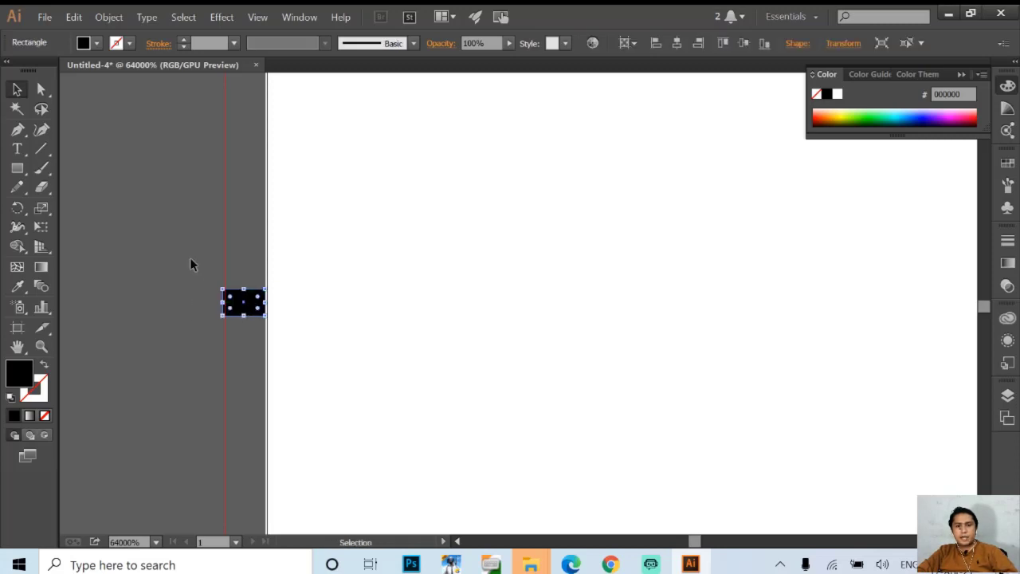
{"action": "key", "text": "Delete"}
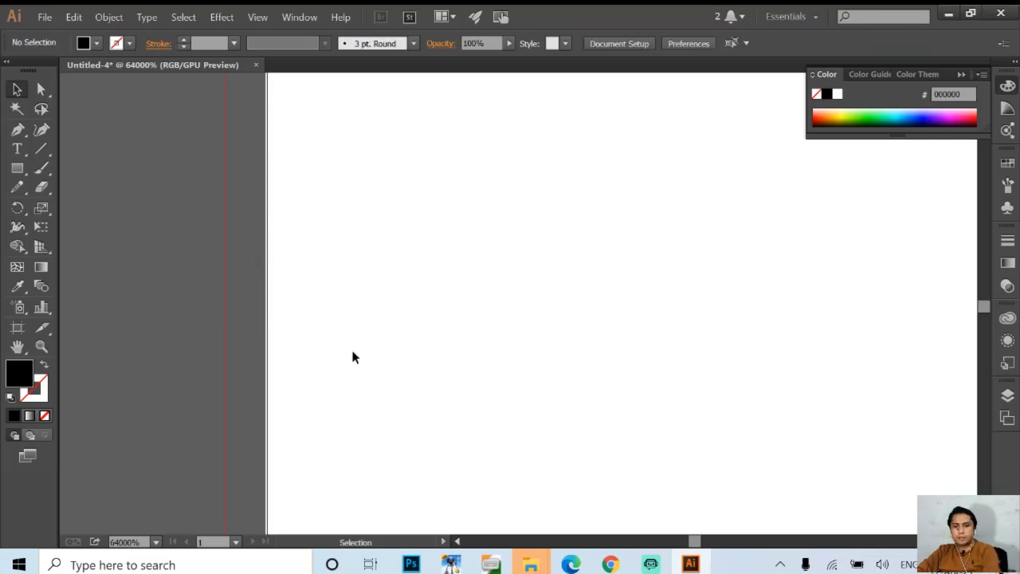
- Close the document without saving and open the settings for another new document
{"action": "left_click", "coordinate": [257, 66]}
{"action": "left_click", "coordinate": [587, 307]}
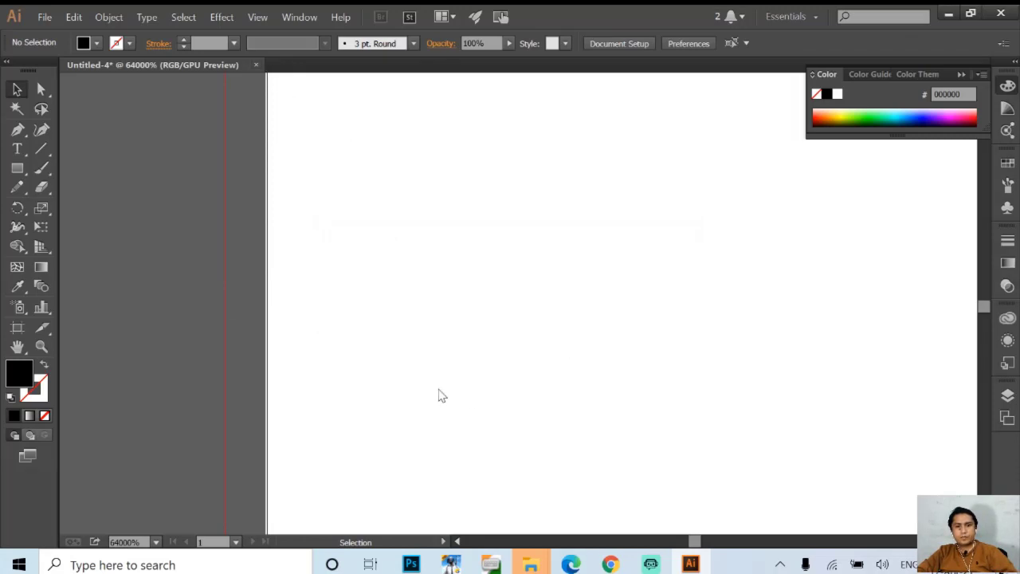
{"action": "key", "text": "ctrl+n"}
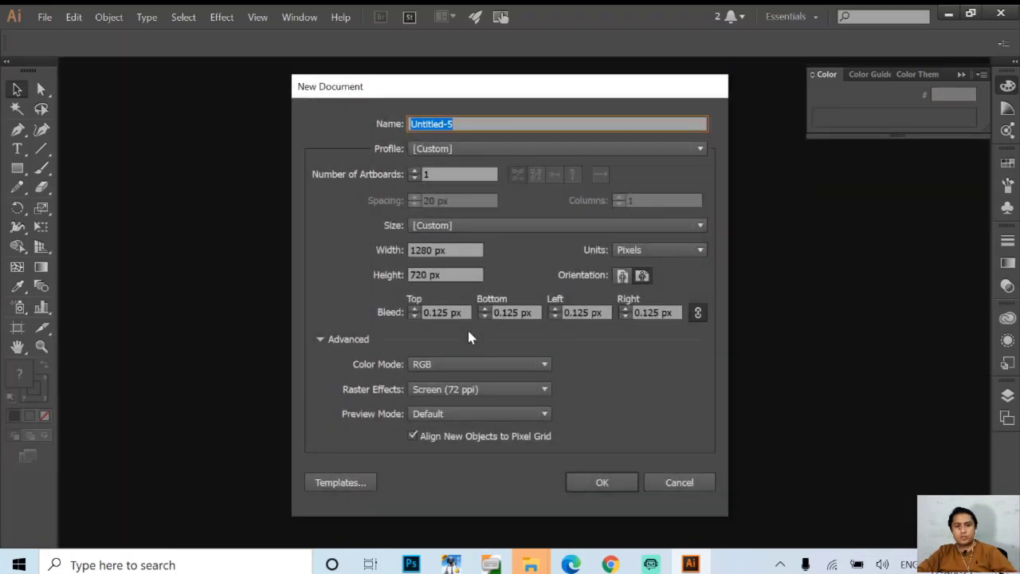
- Set the new document's bleed to 0 px on all sides and keep the color mode at RGB
{"action": "left_click", "coordinate": [436, 312]}
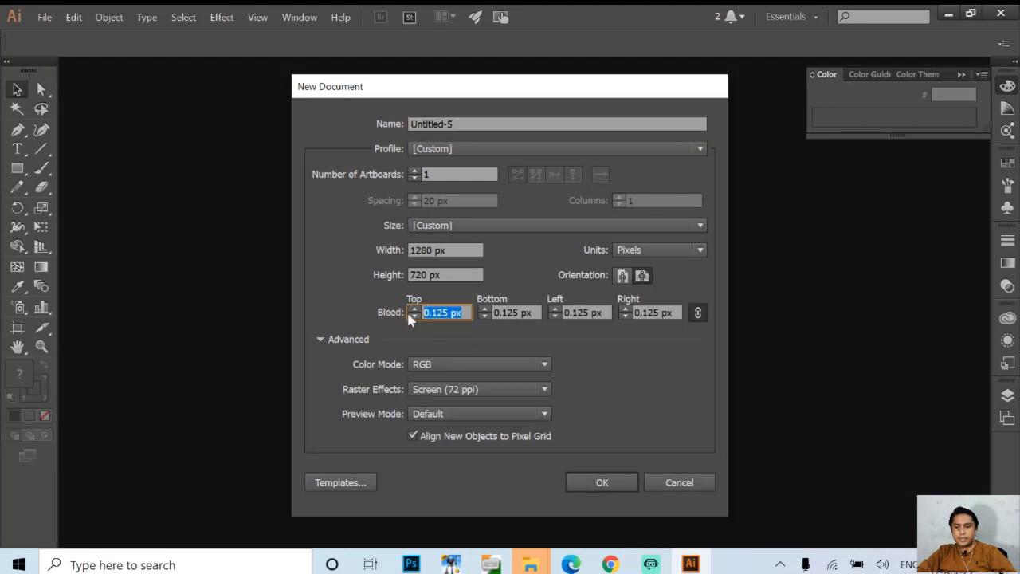
{"action": "type", "text": "0"}
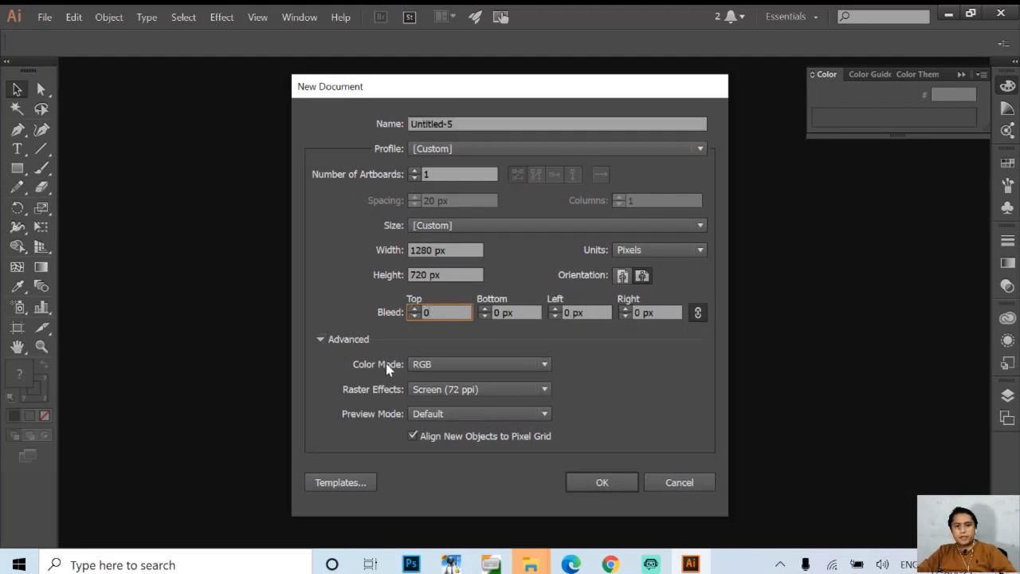
{"action": "left_click", "coordinate": [467, 365]}
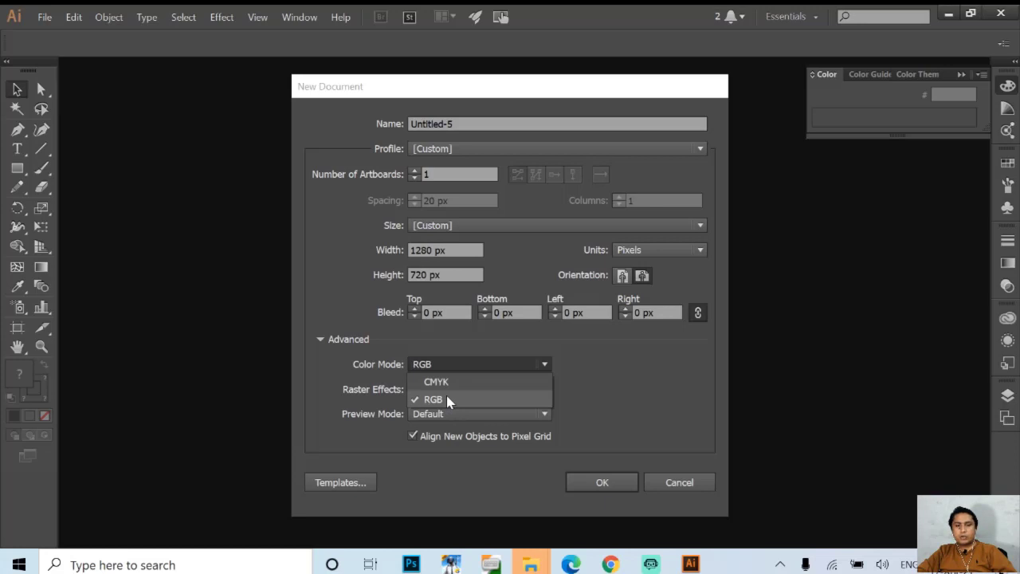
{"action": "left_click", "coordinate": [446, 395]}
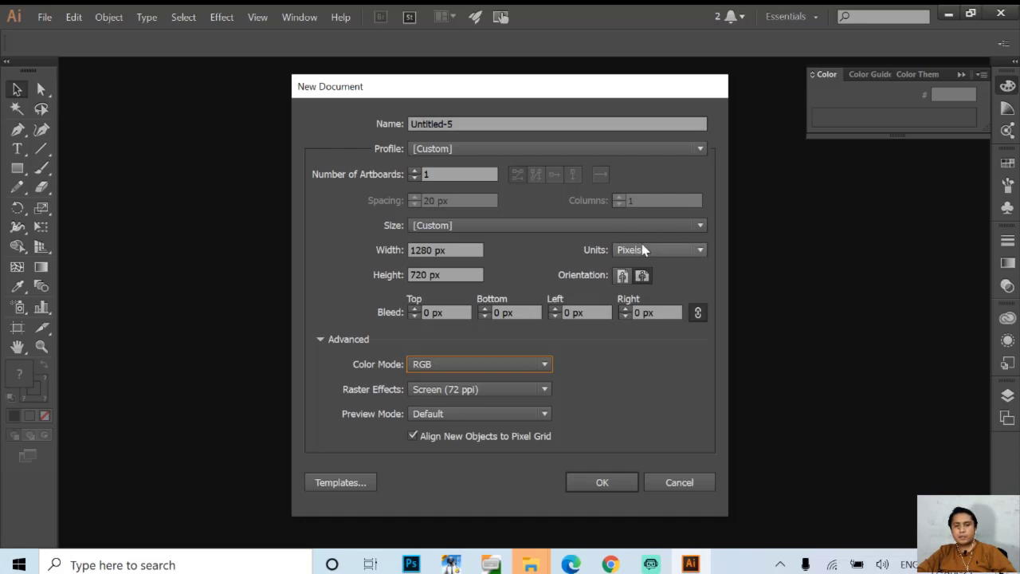
- Try the CMYK color mode for the new document, and apply the Web profile to compare its color mode
{"action": "left_click", "coordinate": [431, 362]}
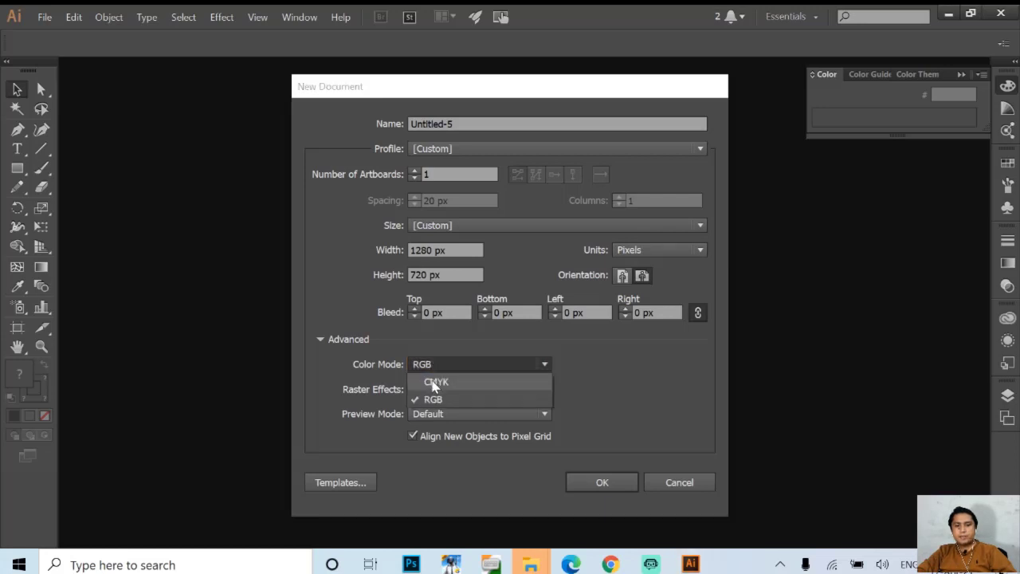
{"action": "left_click", "coordinate": [433, 378]}
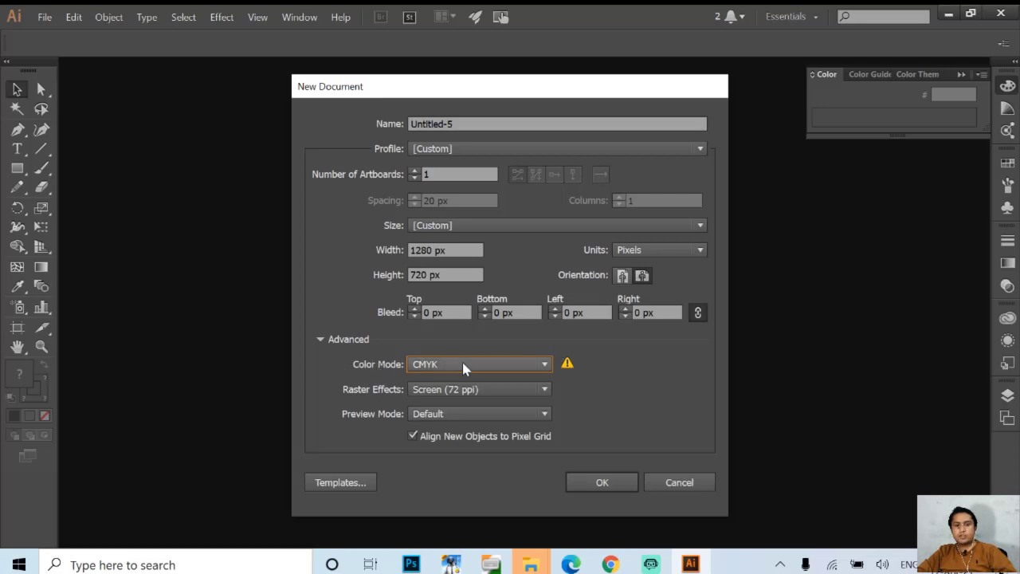
{"action": "left_click", "coordinate": [424, 151]}
{"action": "left_click", "coordinate": [443, 207]}
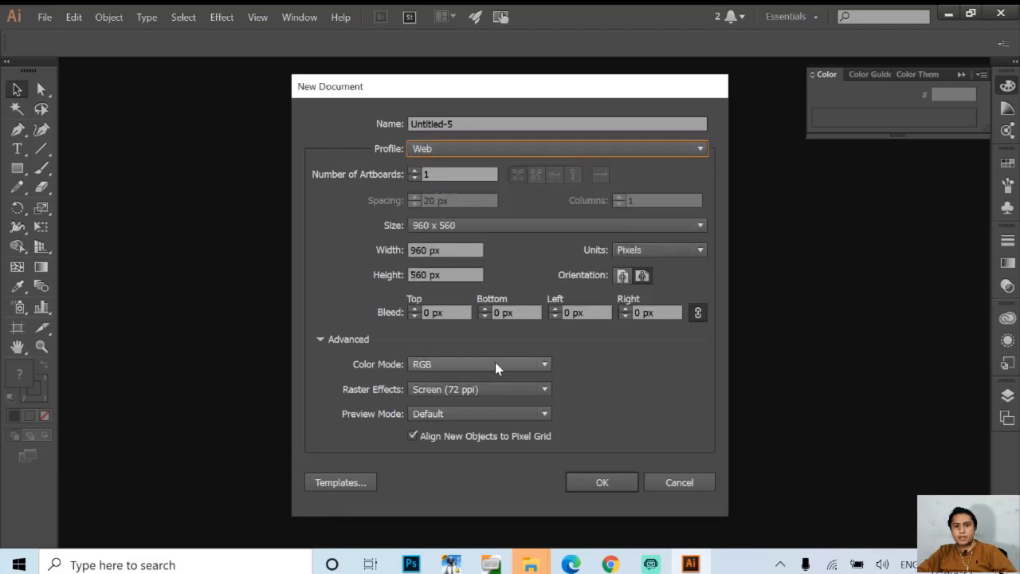
- Apply the Print profile and override its color mode with RGB
{"action": "left_click", "coordinate": [441, 149]}
{"action": "left_click", "coordinate": [433, 187]}
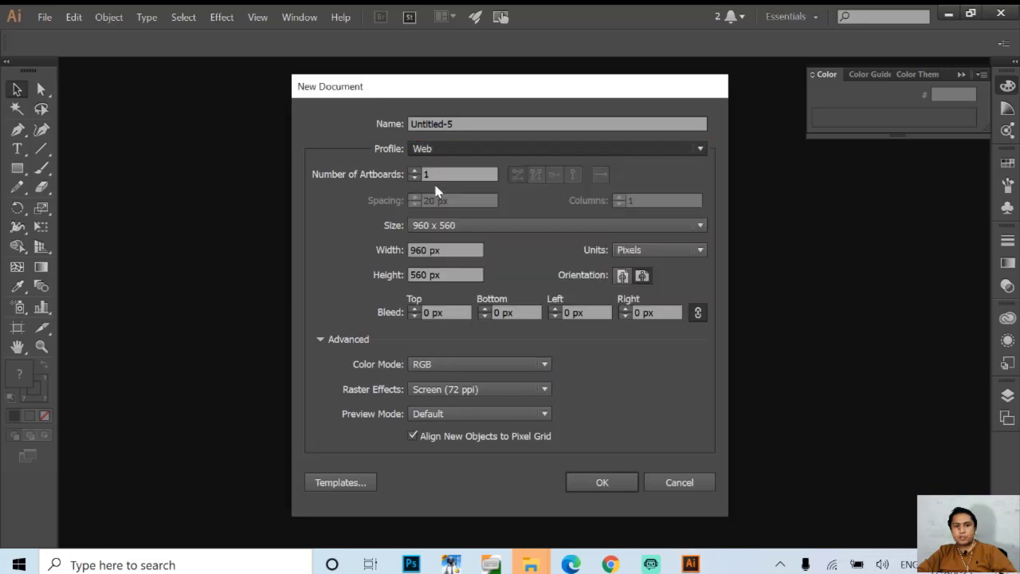
{"action": "left_click", "coordinate": [457, 363]}
{"action": "left_click", "coordinate": [434, 398]}
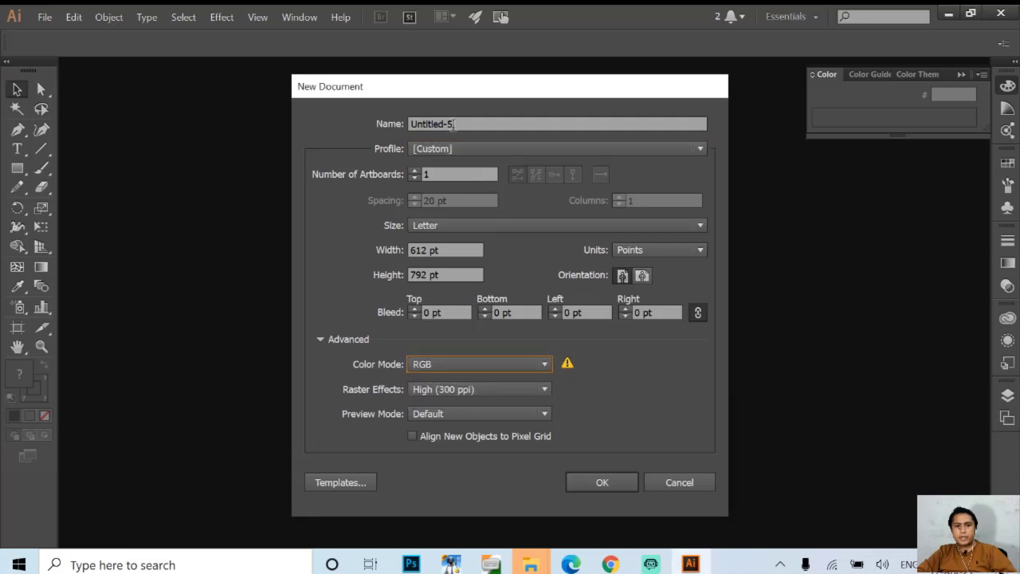
- Apply the Web profile, keeping the RGB color mode and Screen (72 ppi) raster effects after checking their options
{"action": "left_click", "coordinate": [438, 149]}
{"action": "left_click", "coordinate": [434, 205]}
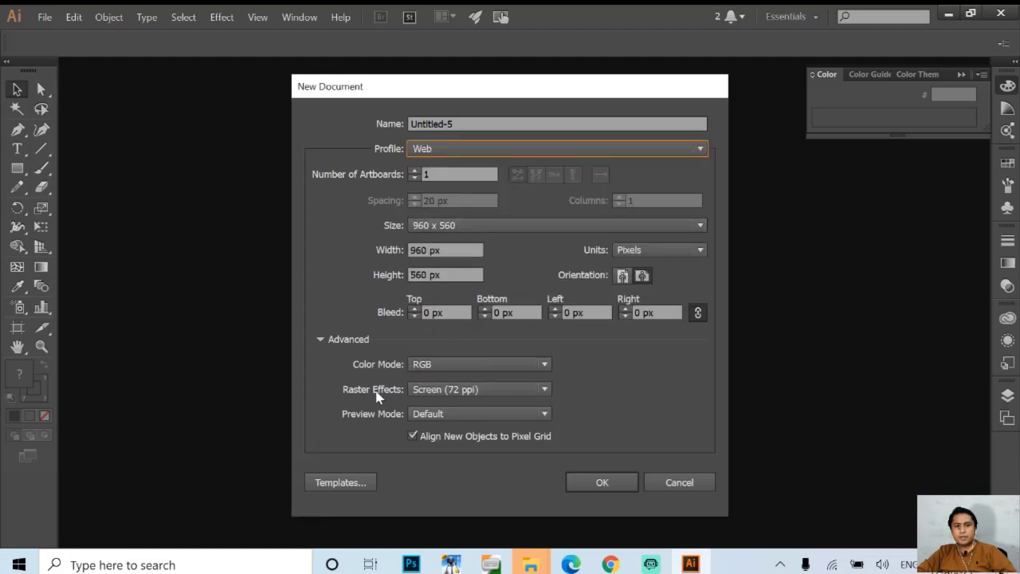
{"action": "left_click", "coordinate": [456, 390]}
{"action": "left_click", "coordinate": [460, 364]}
{"action": "left_click", "coordinate": [461, 365]}
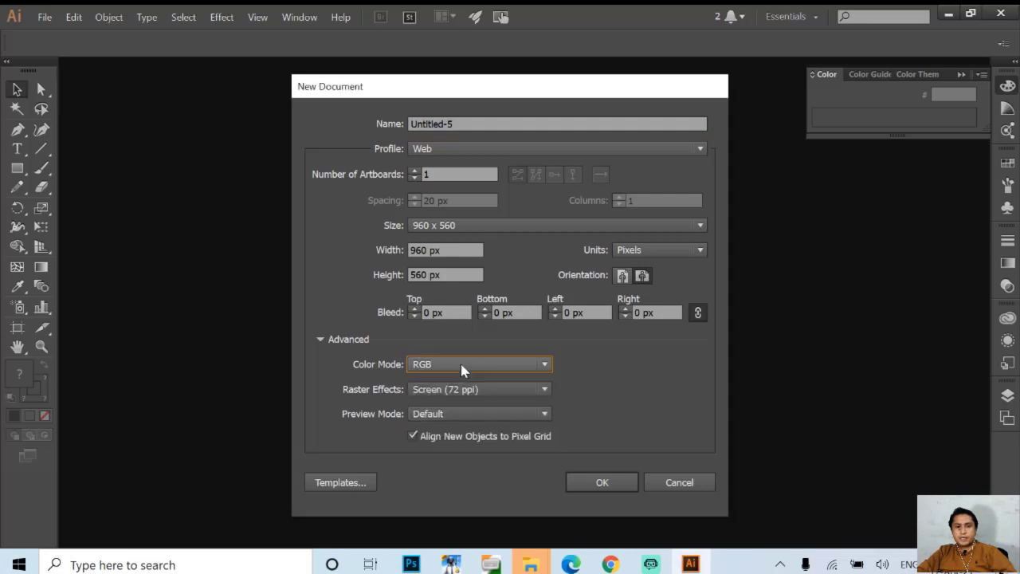
{"action": "left_click", "coordinate": [460, 364]}
{"action": "left_click", "coordinate": [461, 370]}
{"action": "left_click", "coordinate": [457, 390]}
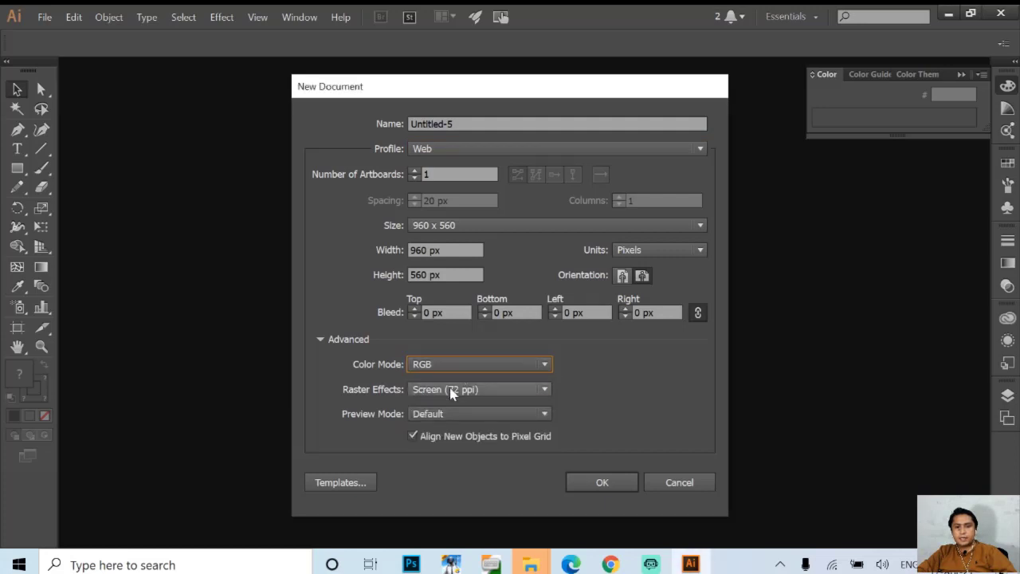
{"action": "left_click", "coordinate": [438, 438]}
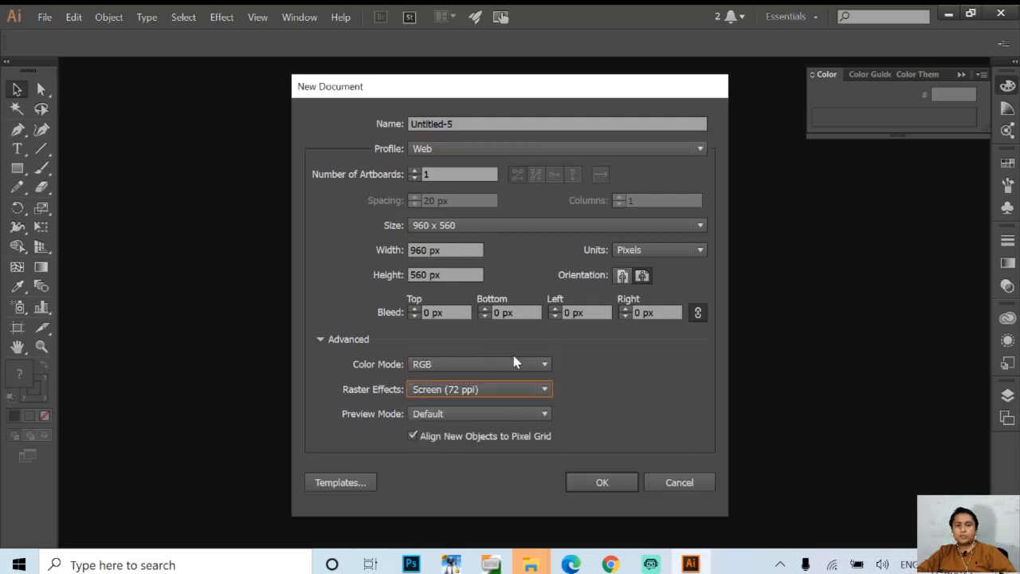
- Try the CMYK color mode with raster effects at High (300 ppi) and Medium (150 ppi)
{"action": "left_click", "coordinate": [493, 364]}
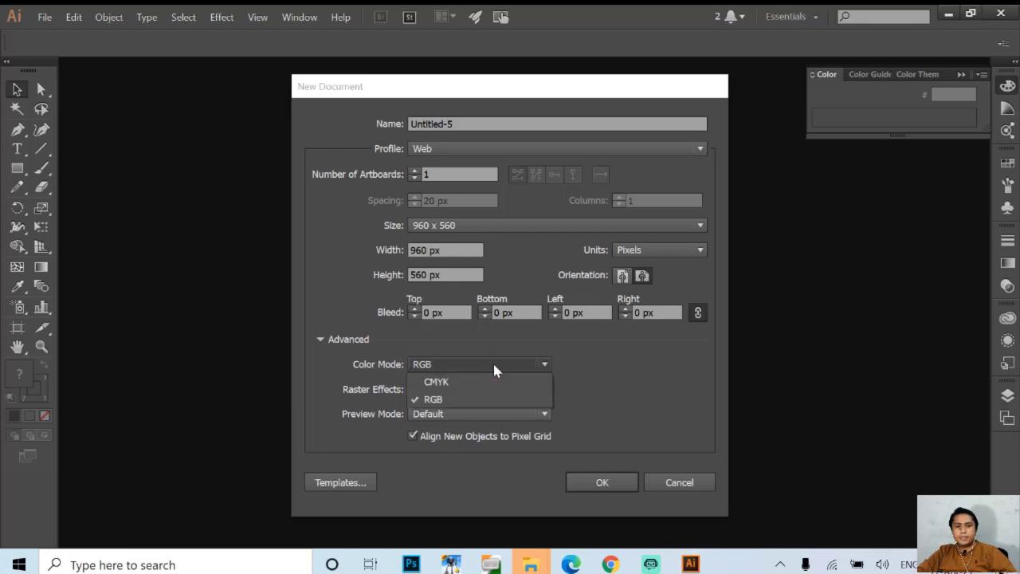
{"action": "left_click", "coordinate": [443, 380]}
{"action": "left_click", "coordinate": [444, 391]}
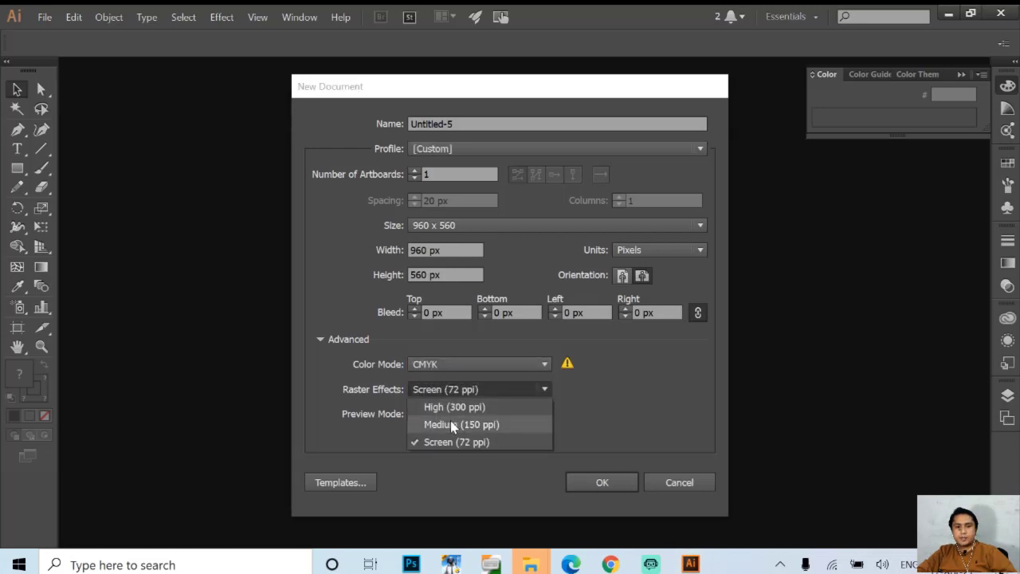
{"action": "left_click", "coordinate": [450, 423]}
{"action": "left_click", "coordinate": [447, 390]}
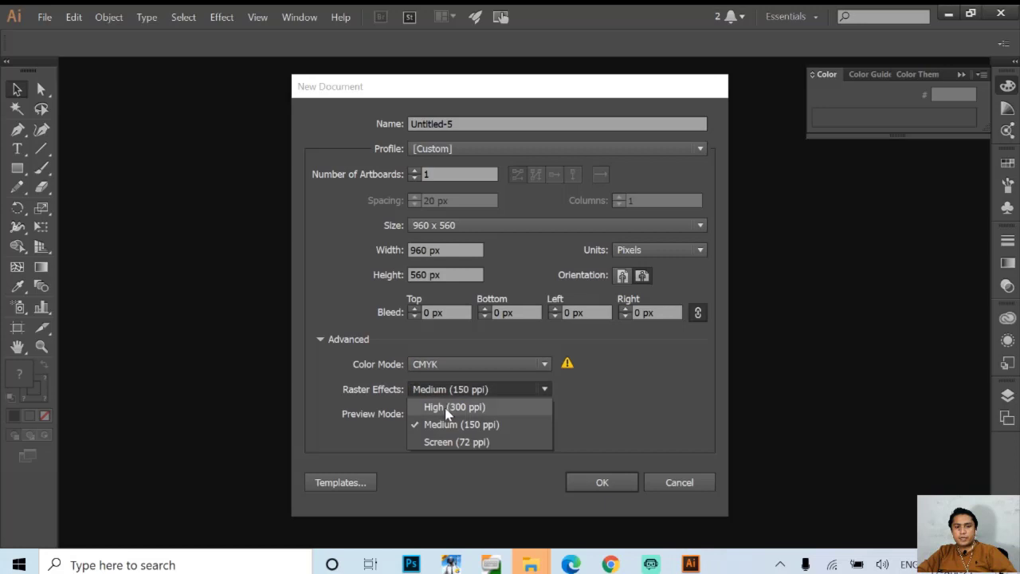
{"action": "left_click", "coordinate": [446, 408]}
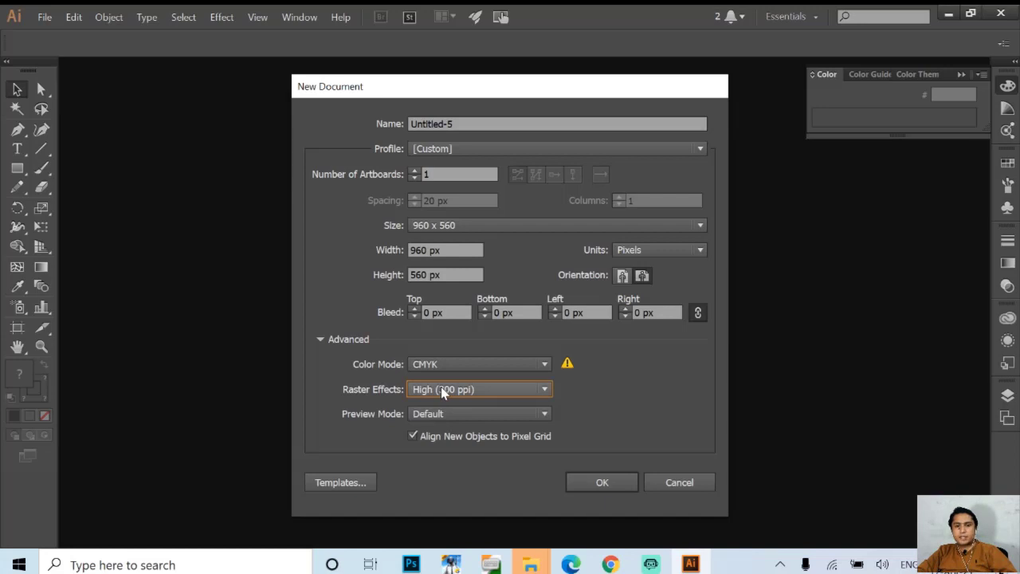
{"action": "left_click", "coordinate": [442, 389]}
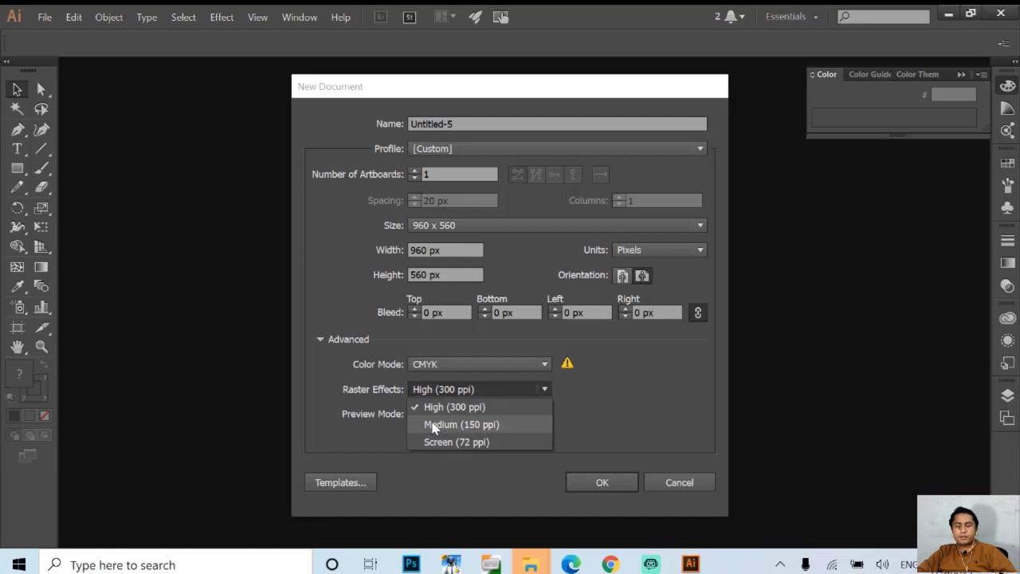
{"action": "left_click", "coordinate": [432, 425]}
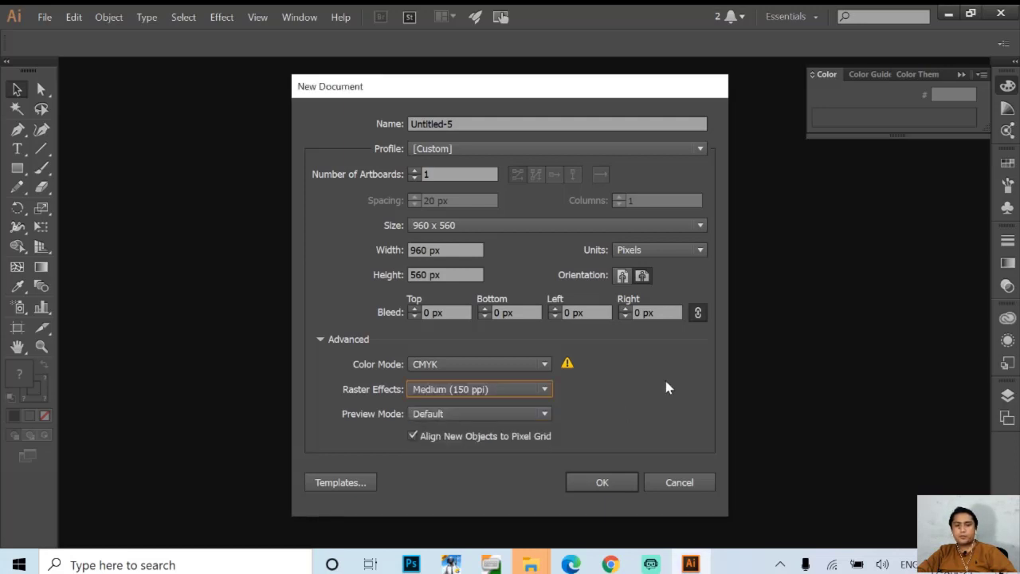
- Set the color mode to RGB and the raster effects to Screen (72 ppi)
{"action": "left_click", "coordinate": [482, 365]}
{"action": "left_click", "coordinate": [453, 396]}
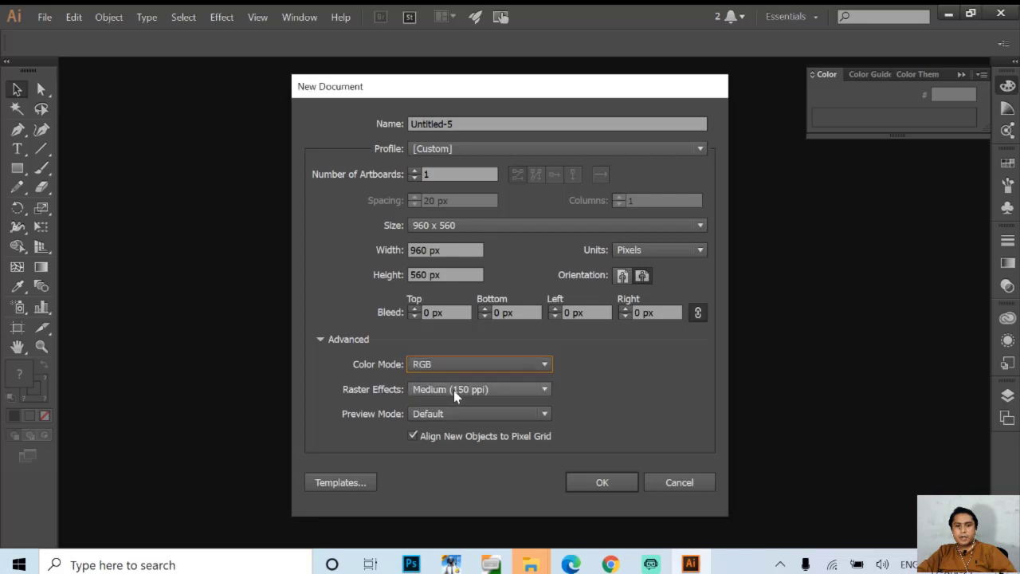
{"action": "left_click", "coordinate": [454, 390]}
{"action": "left_click", "coordinate": [448, 443]}
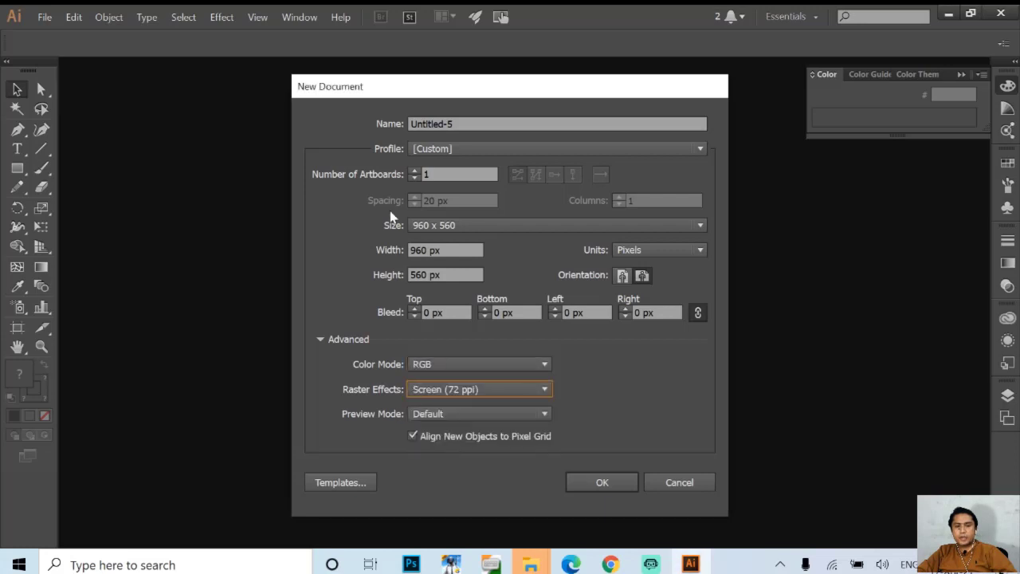
- Set the document's width to 1280 px and its height to 720 px
{"action": "left_click_drag", "start_coordinate": [451, 251], "coordinate": [370, 252]}
{"action": "type", "text": "1280"}
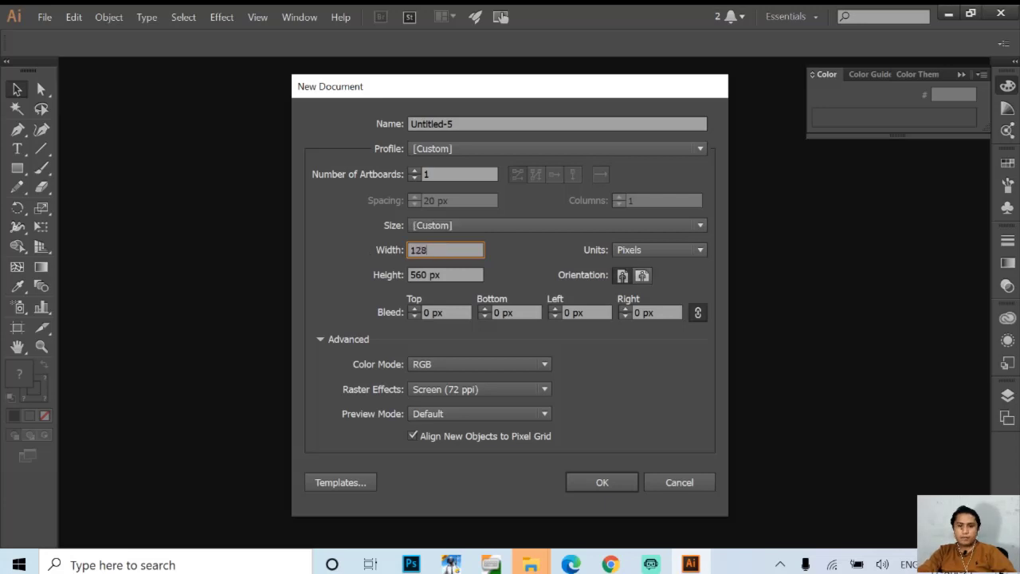
{"action": "key", "text": "Tab"}
{"action": "type", "text": "720"}
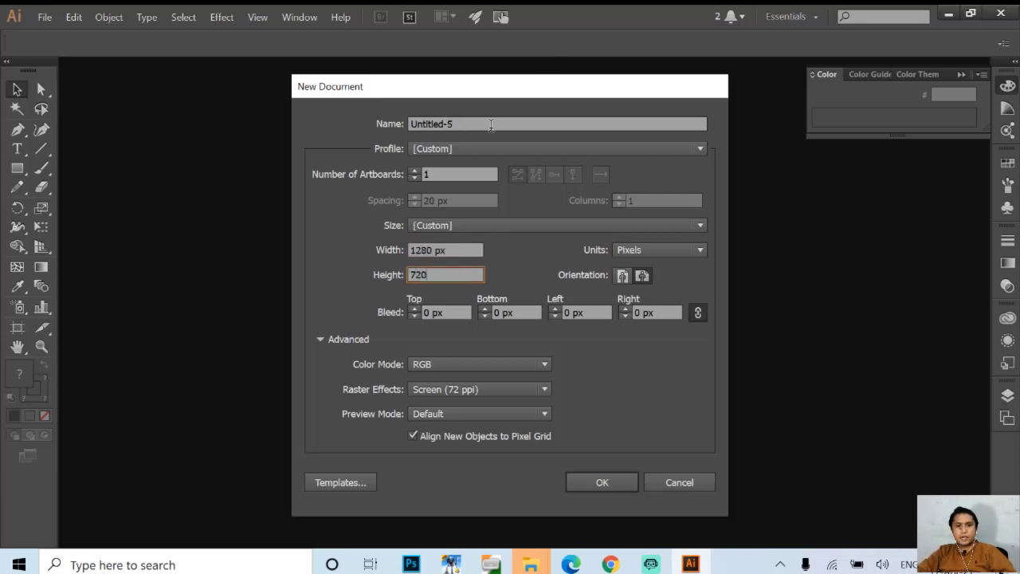
- Name the document "My first ai document" and create it
{"action": "left_click_drag", "start_coordinate": [451, 124], "coordinate": [326, 127]}
{"action": "type", "text": "M"}
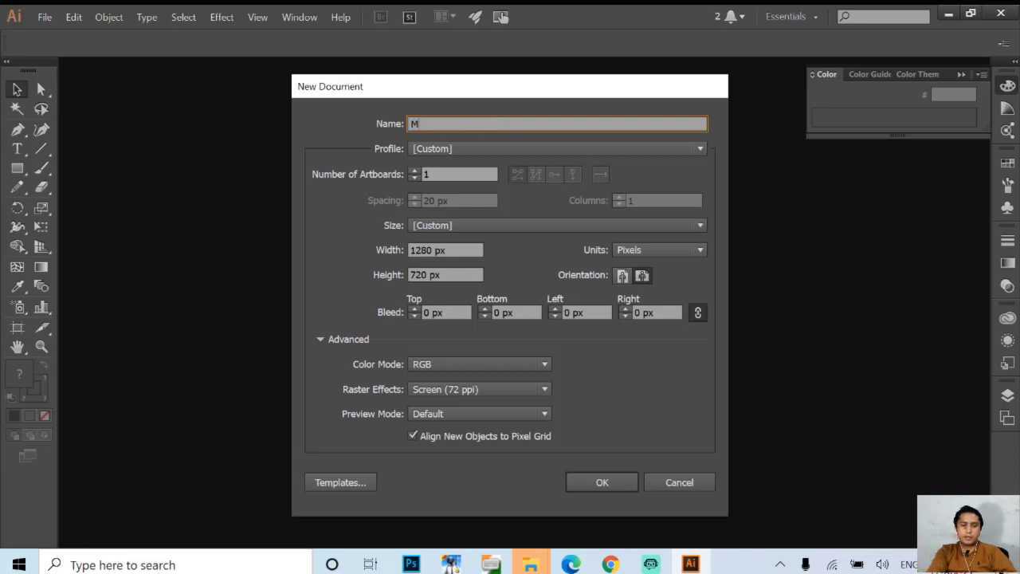
{"action": "type", "text": "y first ai doc"}
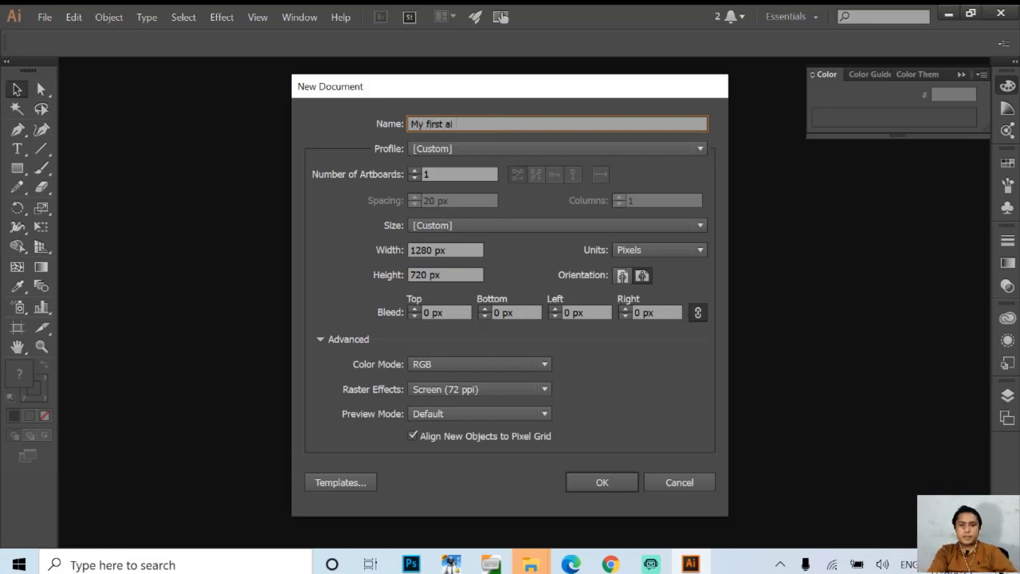
{"action": "type", "text": "ment"}
{"action": "key", "text": "Return"}
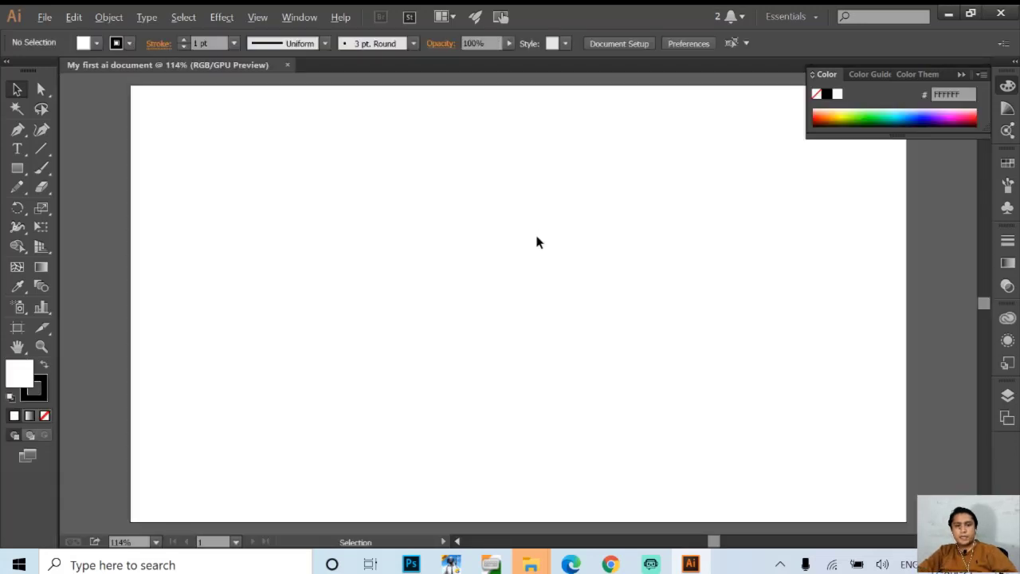
- Zoom out to 66.67% and center the blank artboard in the view
{"action": "scroll", "coordinate": [536, 239], "scroll_direction": "down", "scroll_amount": 2}
{"action": "key", "text": "space"}
{"action": "left_click_drag", "start_coordinate": [582, 238], "coordinate": [576, 262]}
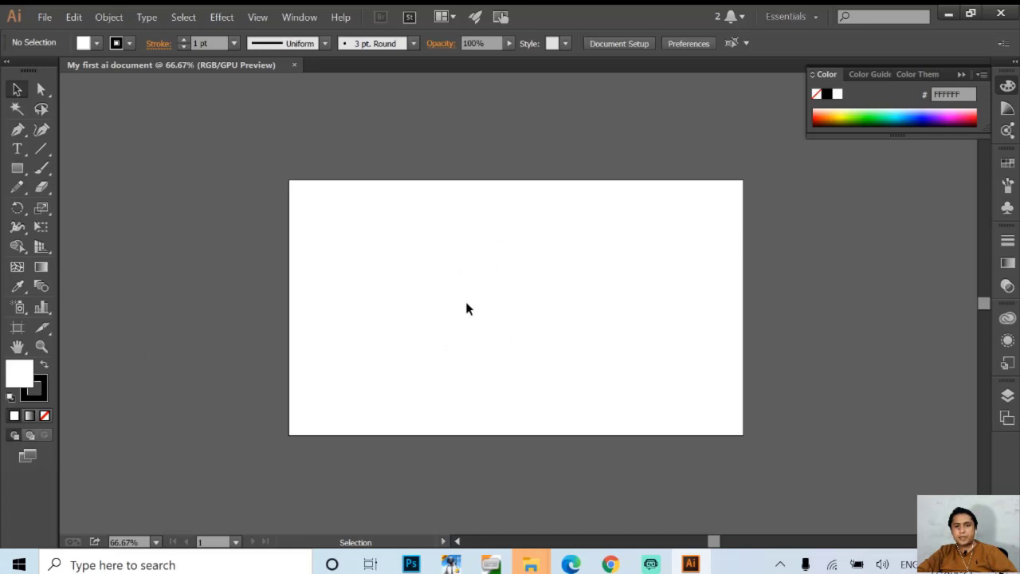
{"action": "key", "text": "space"}
{"action": "mouse_move", "coordinate": [553, 263]}
{"action": "left_mouse_down"}
{"action": "mouse_move", "coordinate": [533, 263]}
{"action": "mouse_move", "coordinate": [546, 259]}
{"action": "left_mouse_up"}
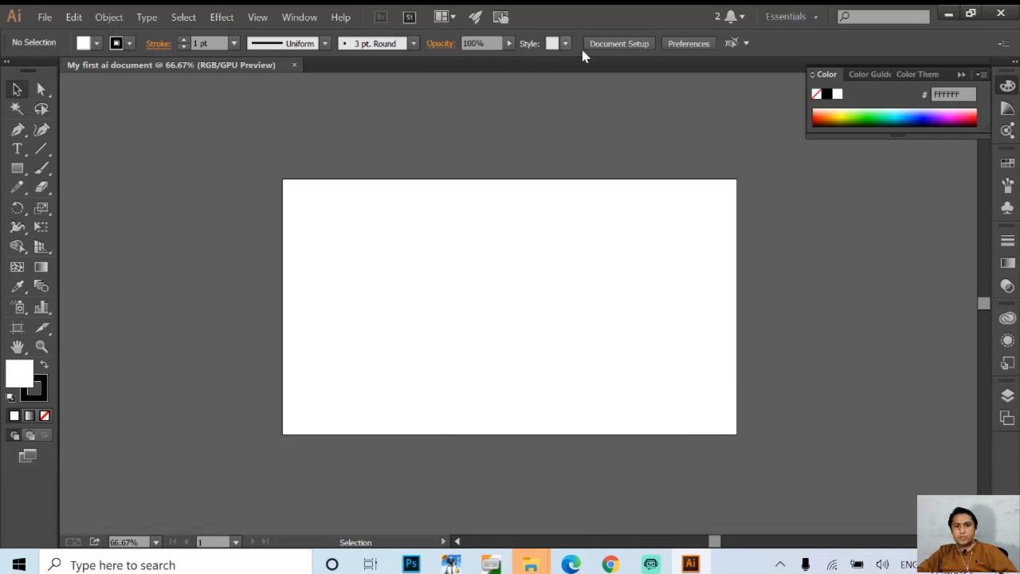
- Look over the file commands, and activate the Direct Selection, Magic Wand and Lasso tools in turn
{"action": "left_click", "coordinate": [46, 17]}
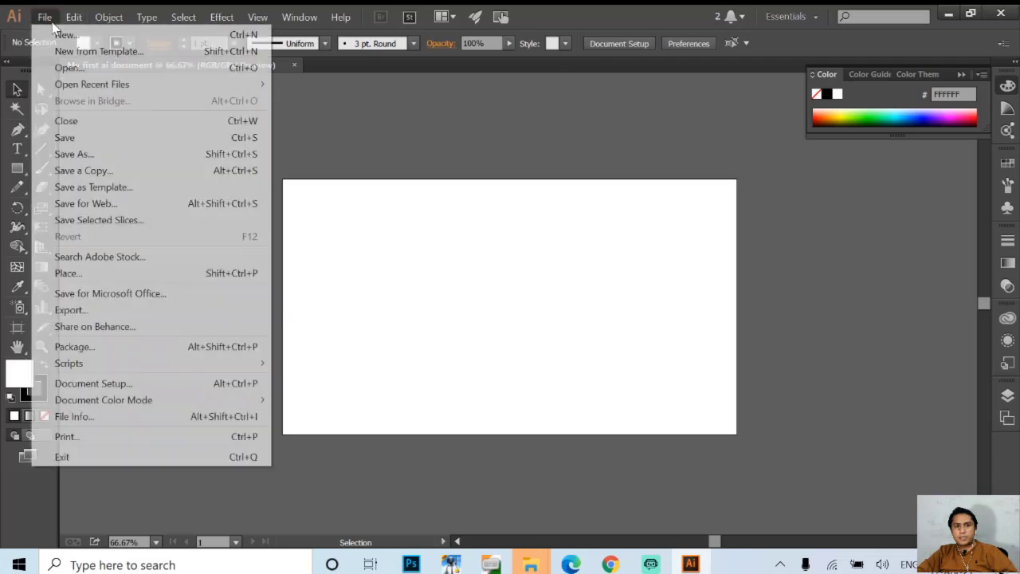
{"action": "left_click", "coordinate": [52, 24]}
{"action": "left_click", "coordinate": [38, 88]}
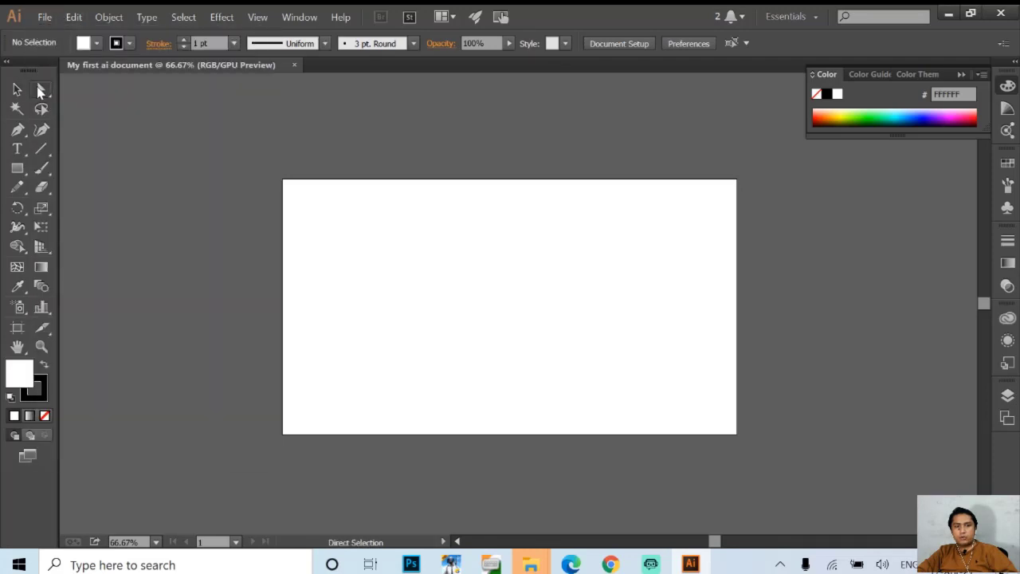
{"action": "left_click", "coordinate": [16, 108]}
{"action": "left_click", "coordinate": [41, 108]}
- Start a trial Pen path above the artboard, cancel it and return to the Selection tool
{"action": "left_click", "coordinate": [17, 129]}
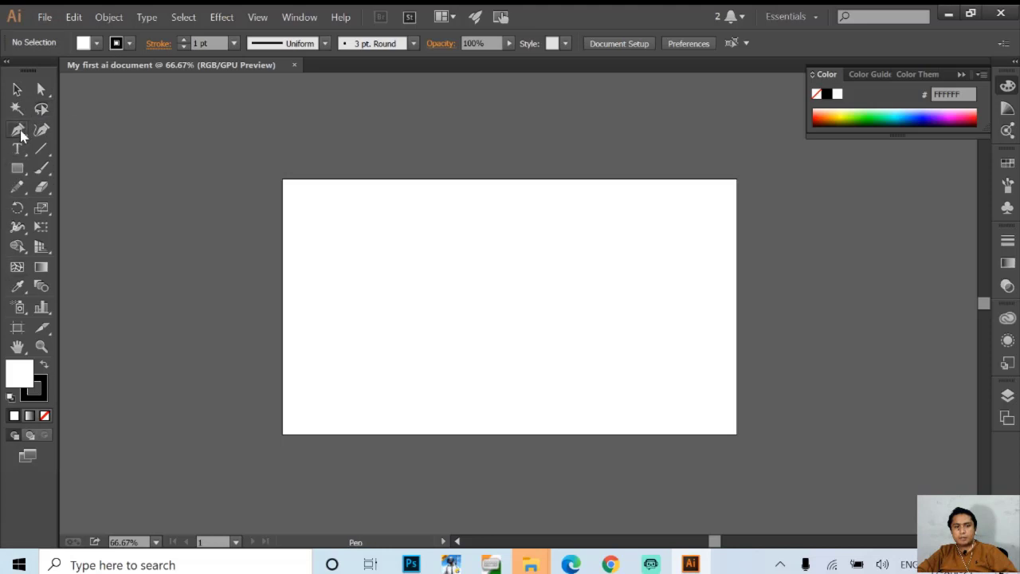
{"action": "left_click", "coordinate": [343, 155]}
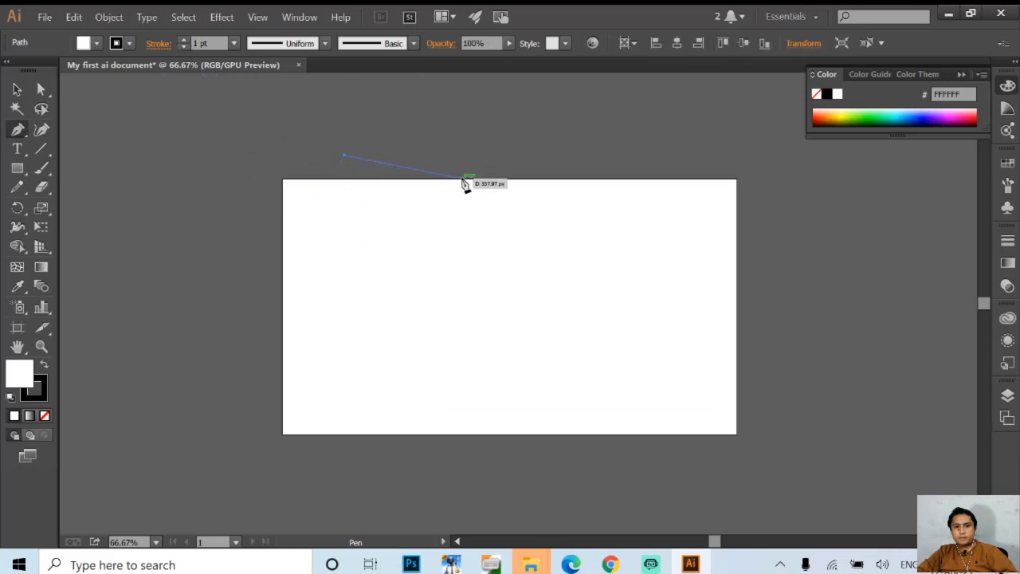
{"action": "key", "text": "Escape"}
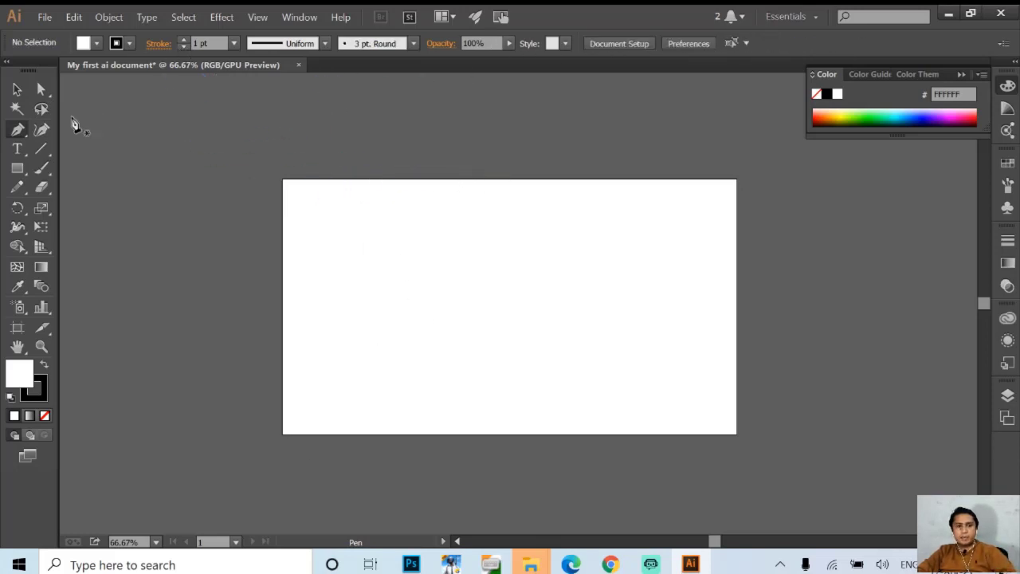
{"action": "left_click", "coordinate": [17, 89]}
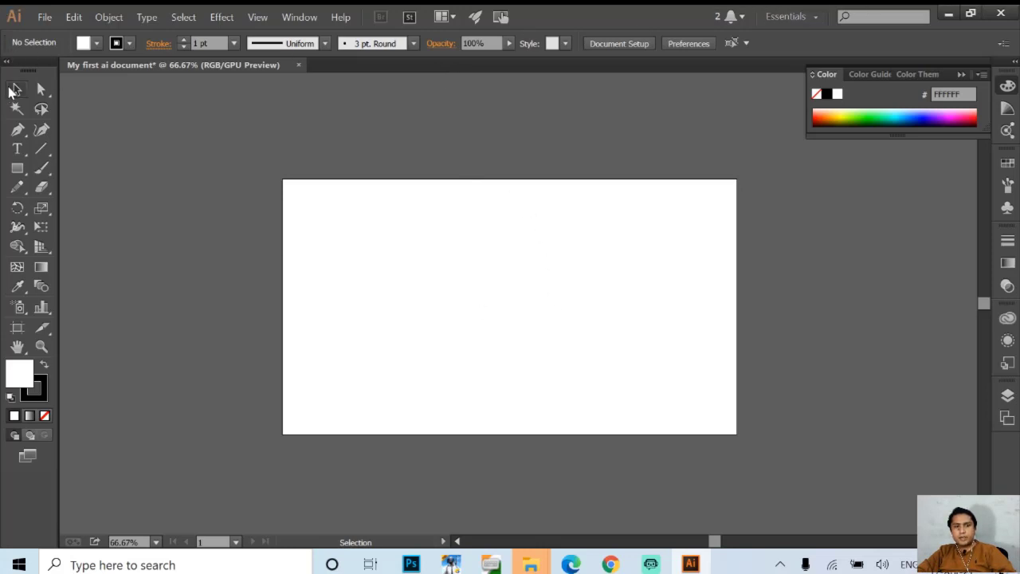
- Float the toolbox over the canvas, switch it to a single column and dock it back at the window's edge
{"action": "left_click_drag", "start_coordinate": [31, 65], "coordinate": [235, 133]}
{"action": "left_click", "coordinate": [247, 132]}
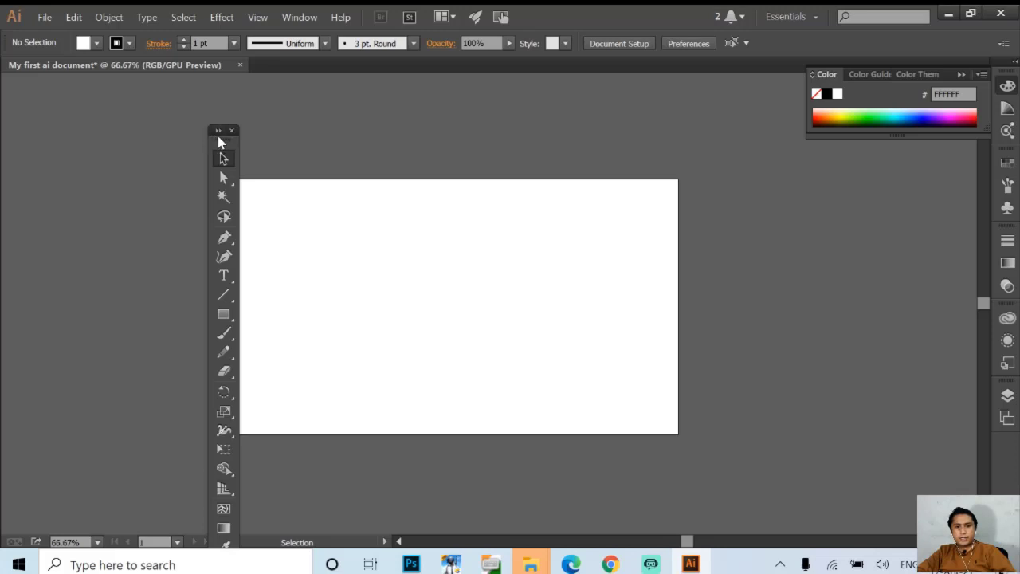
{"action": "left_click_drag", "start_coordinate": [220, 142], "coordinate": [3, 77]}
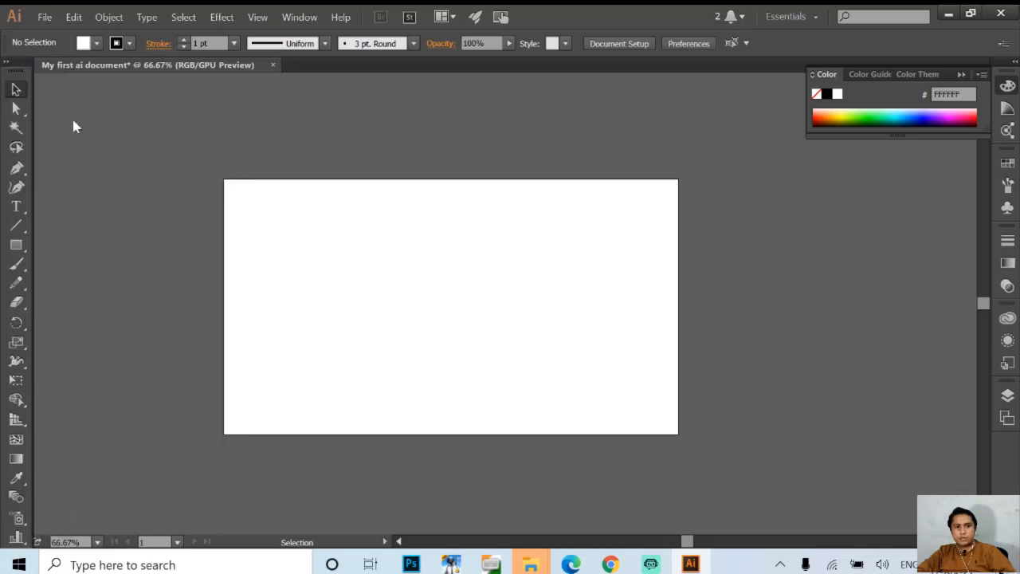
- Toggle the docked toolbox between one and two columns, leaving it in the two-column layout
{"action": "left_click", "coordinate": [7, 64]}
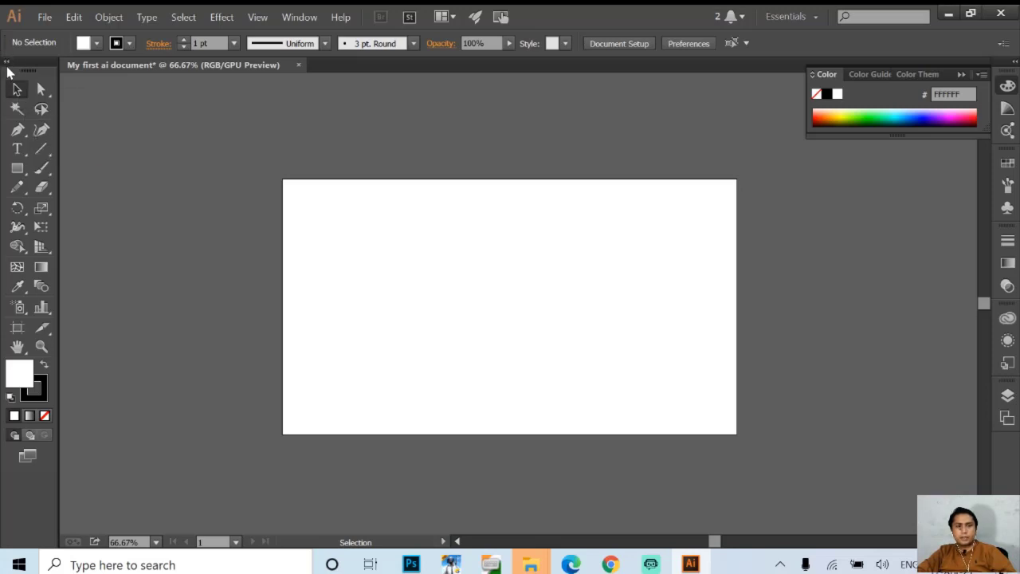
{"action": "left_click", "coordinate": [6, 64]}
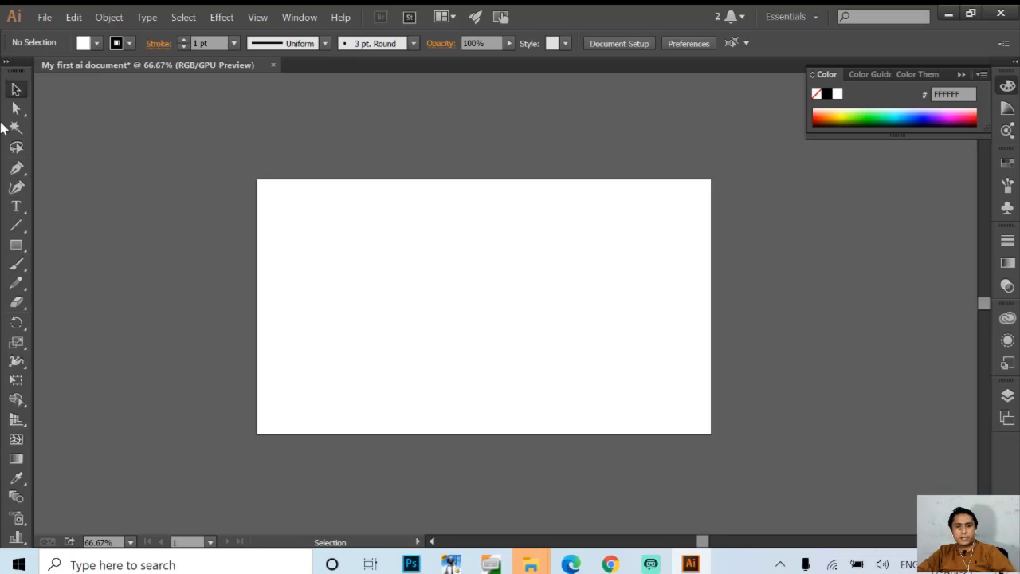
{"action": "left_click", "coordinate": [5, 63]}
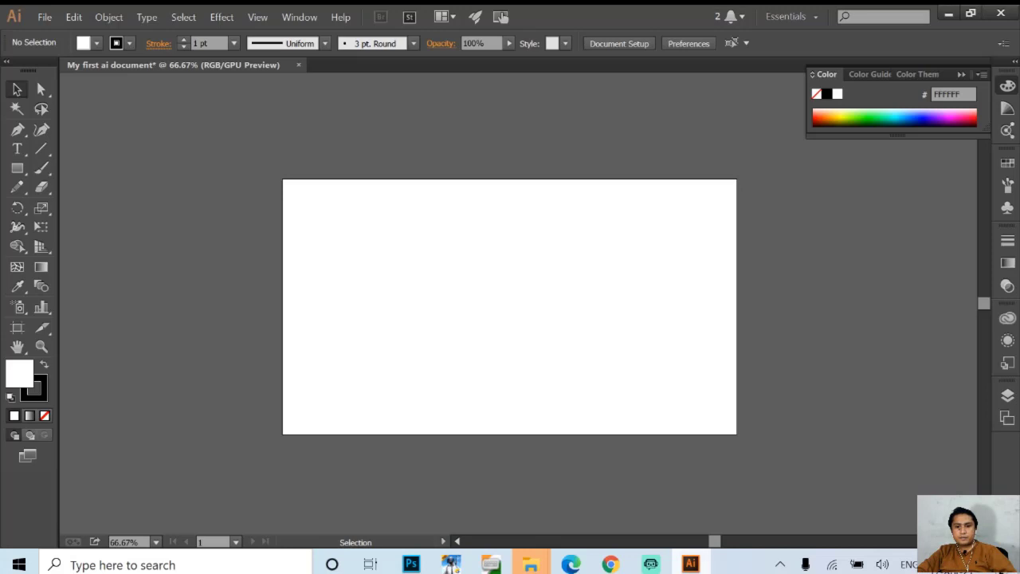
- Switch to Streamlabs OBS
{"action": "left_click", "coordinate": [695, 564]}
{"action": "left_click", "coordinate": [650, 564]}
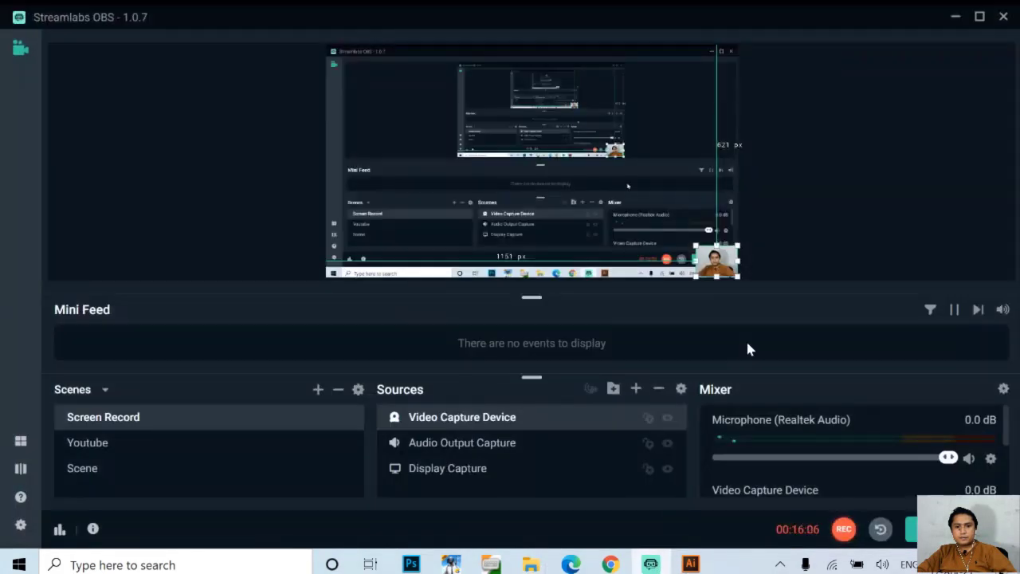